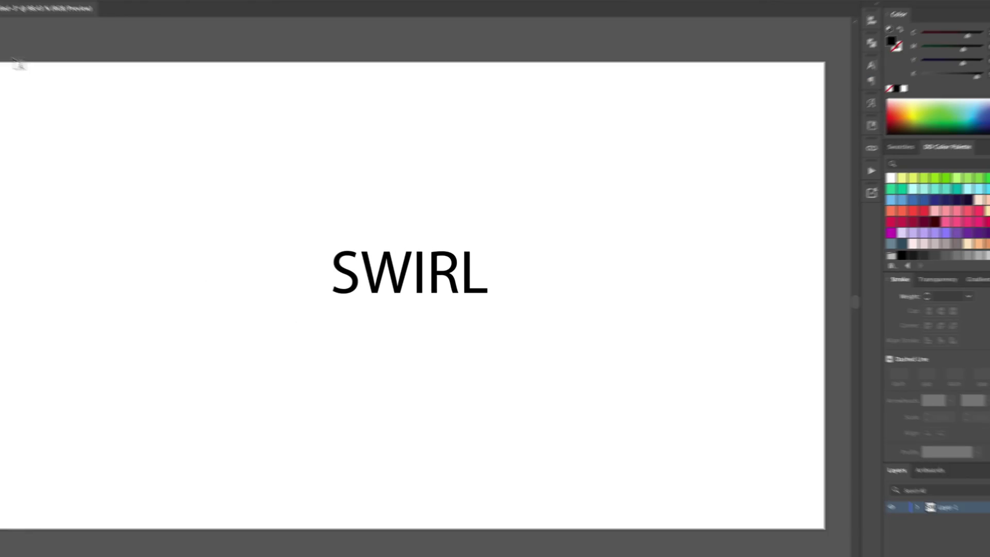
Change the font of the SWIRL text to Blenny Thai Black
click(10, 54)
click(519, 320)
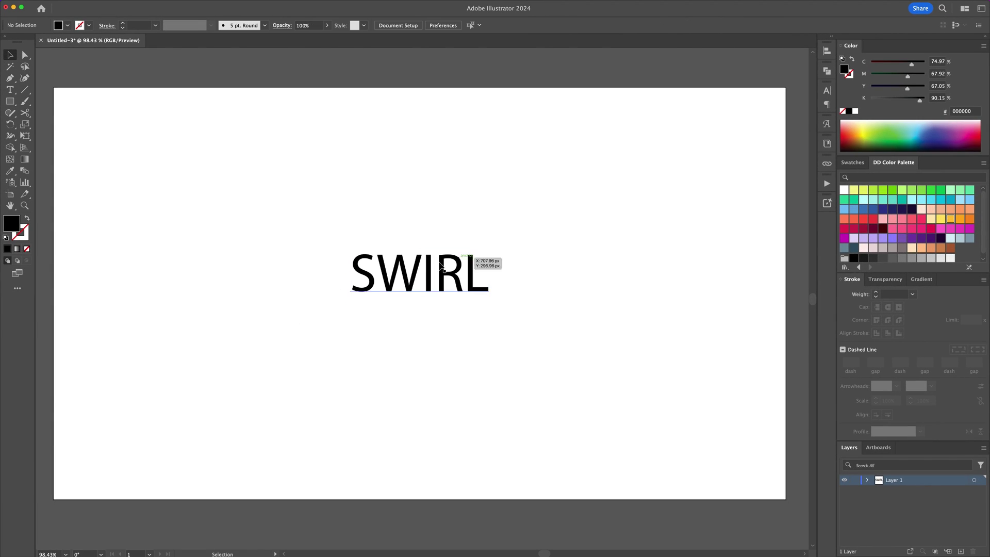
click(458, 287)
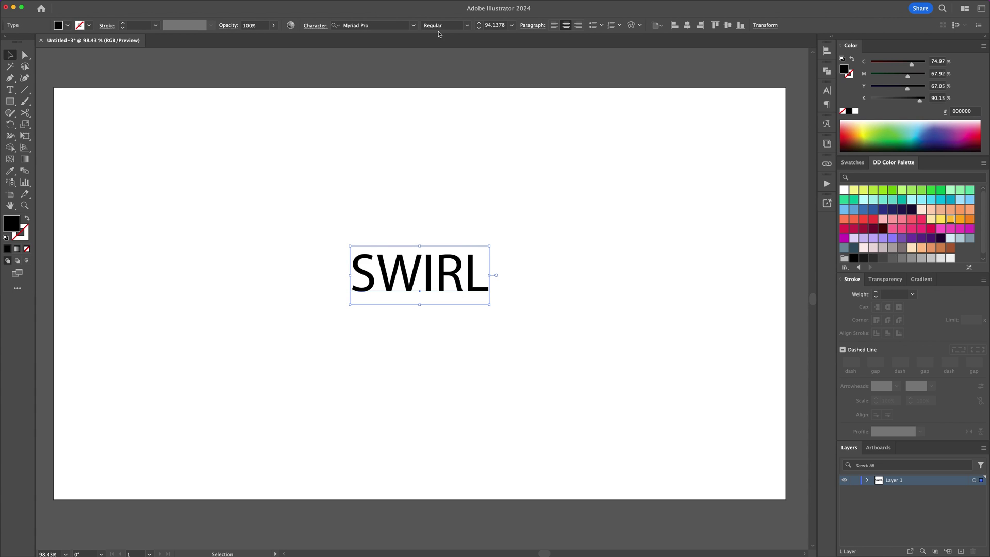
click(413, 26)
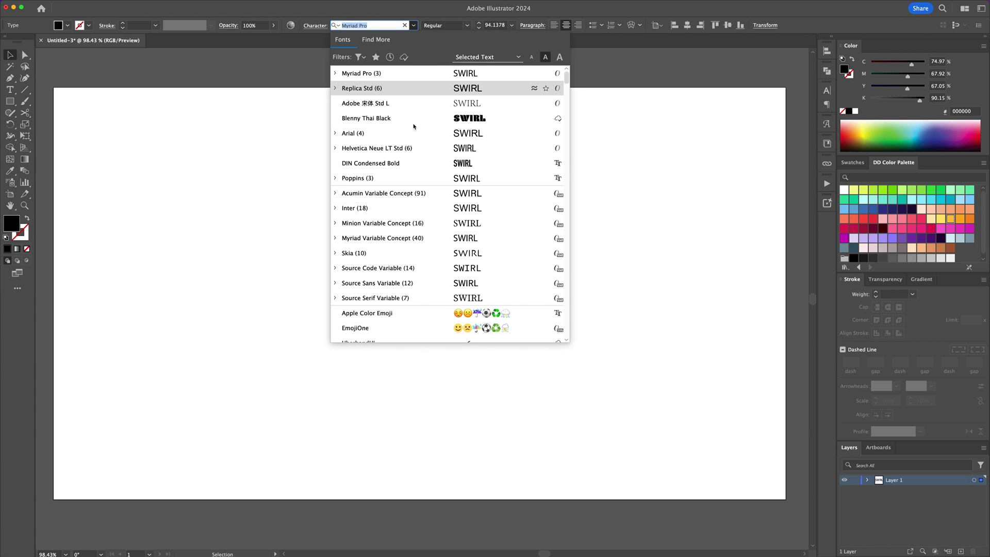
click(388, 119)
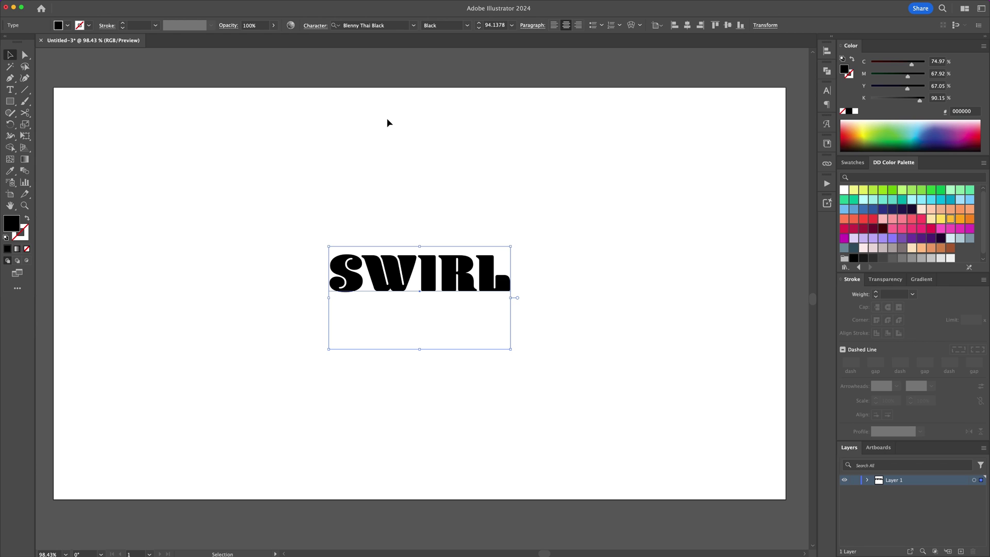
click(548, 238)
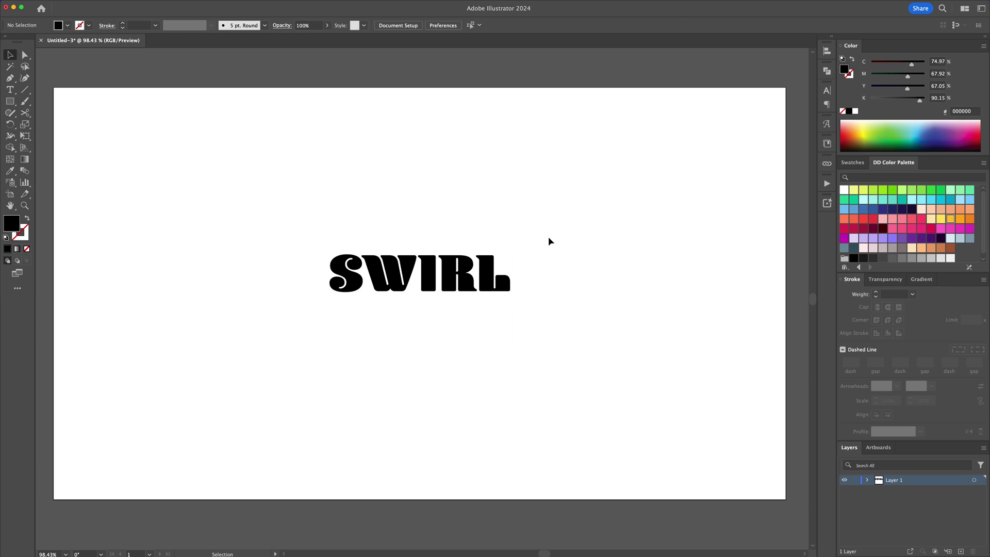
Convert the SWIRL text to outlines
click(468, 277)
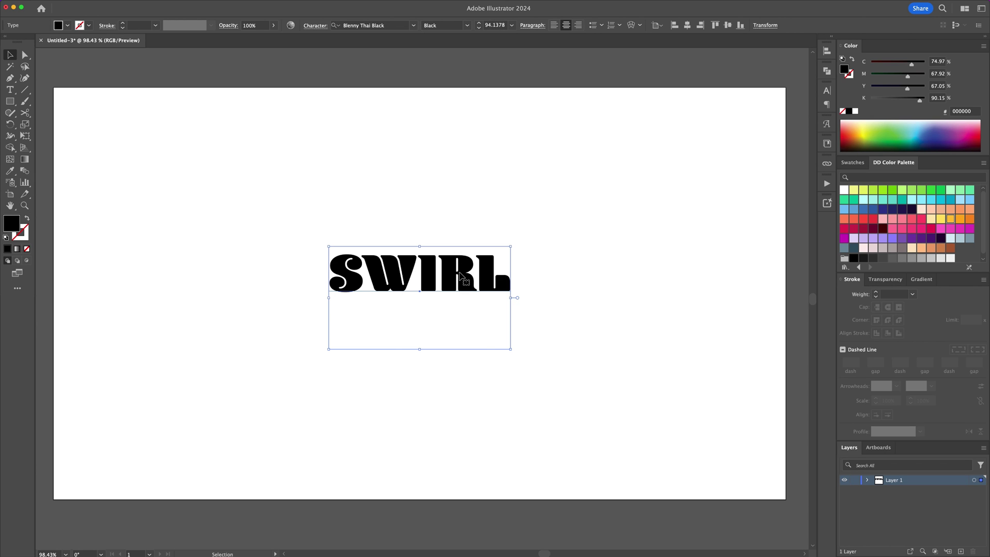
key(shift+super+o)
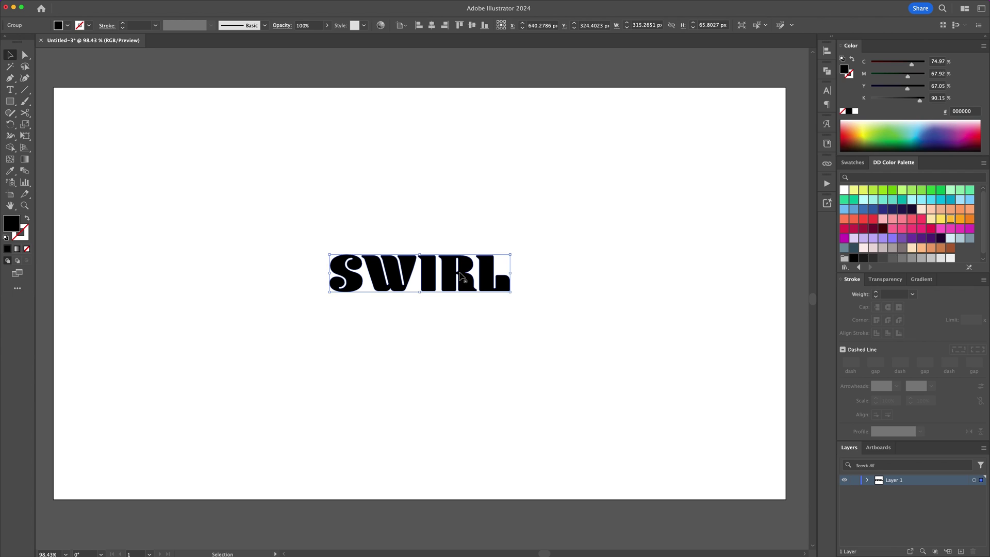
click(488, 242)
Duplicate the outlined SWIRL word twice straight downward at equal spacing to form a stack of three
drag(546, 234, 302, 263)
drag(433, 278, 434, 320)
key(super+d)
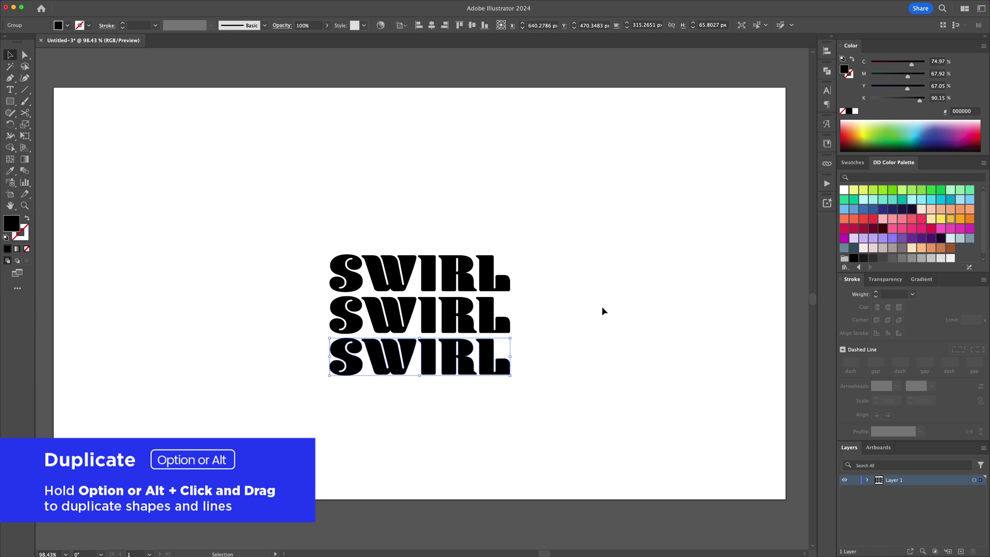
Group the three SWIRL words and scale the group up proportionally to about 510 by 343 px
click(567, 311)
drag(569, 253, 325, 393)
key(super+g)
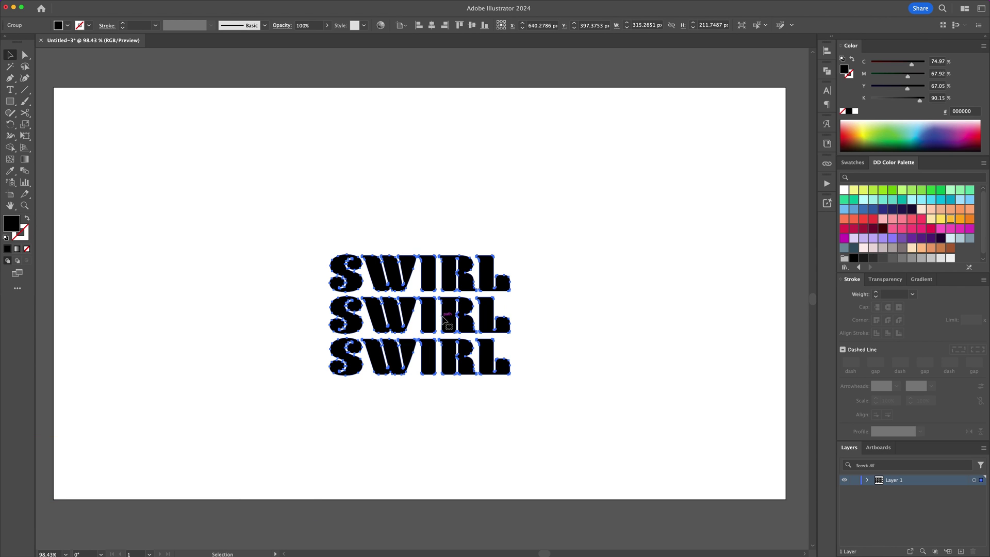
drag(511, 255, 565, 204)
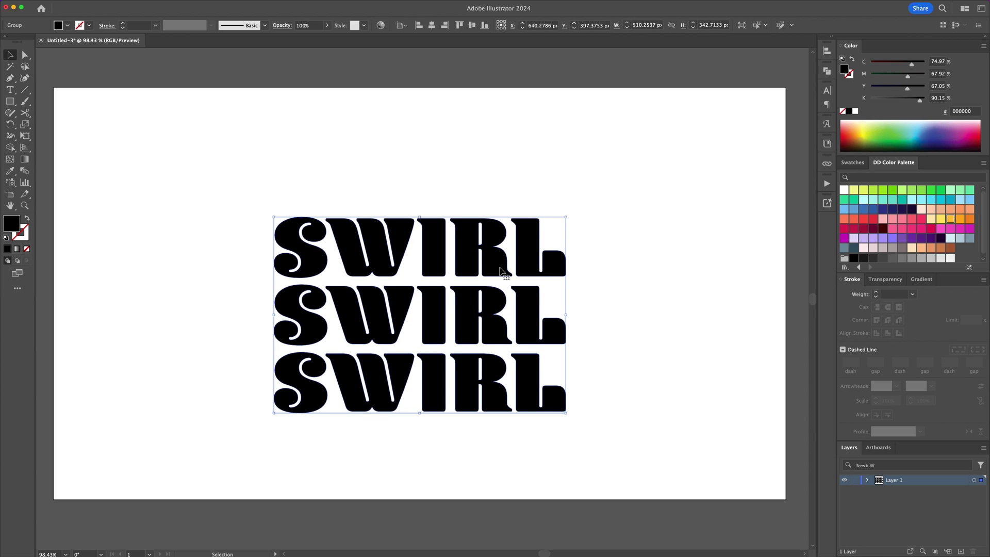
click(634, 302)
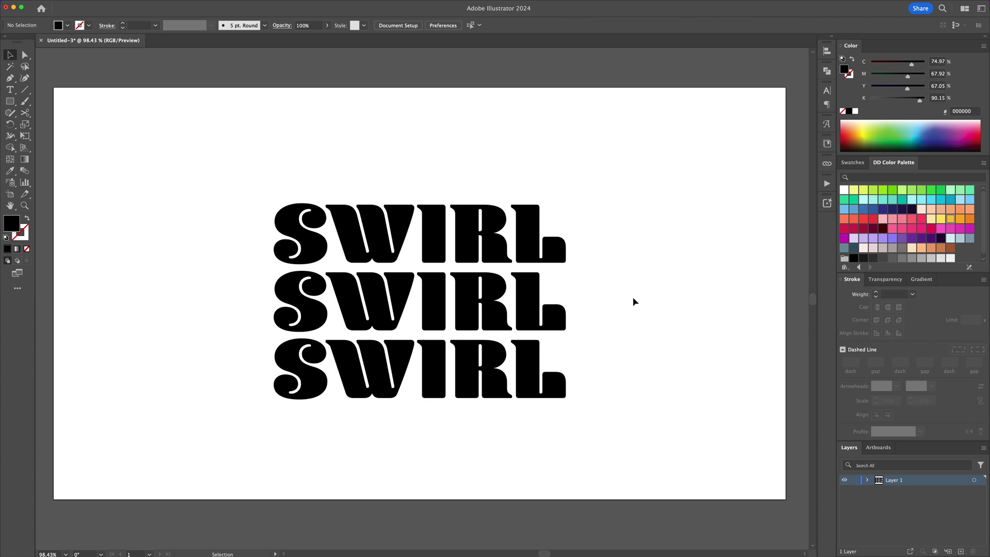
Make the group of three SWIRL words a compound path
click(536, 253)
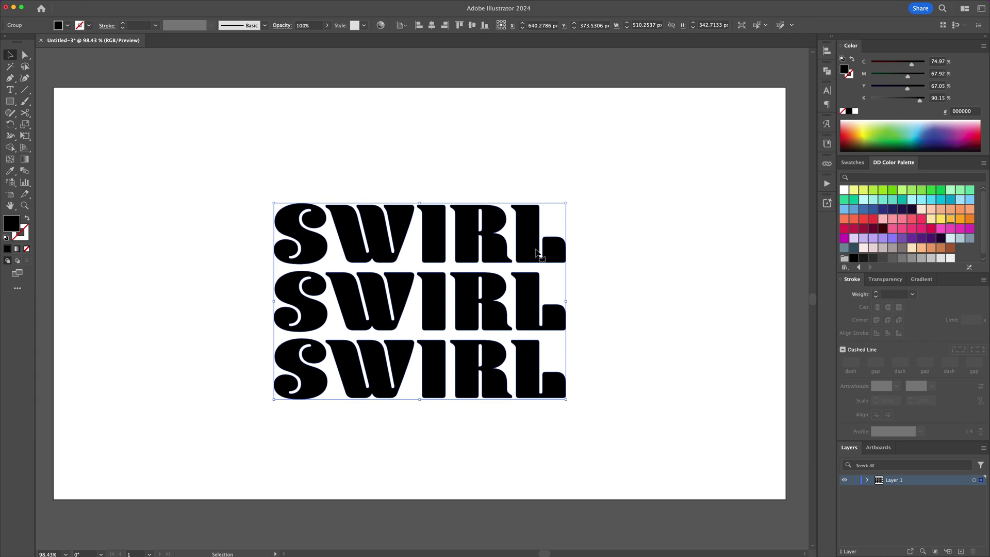
click(96, 5)
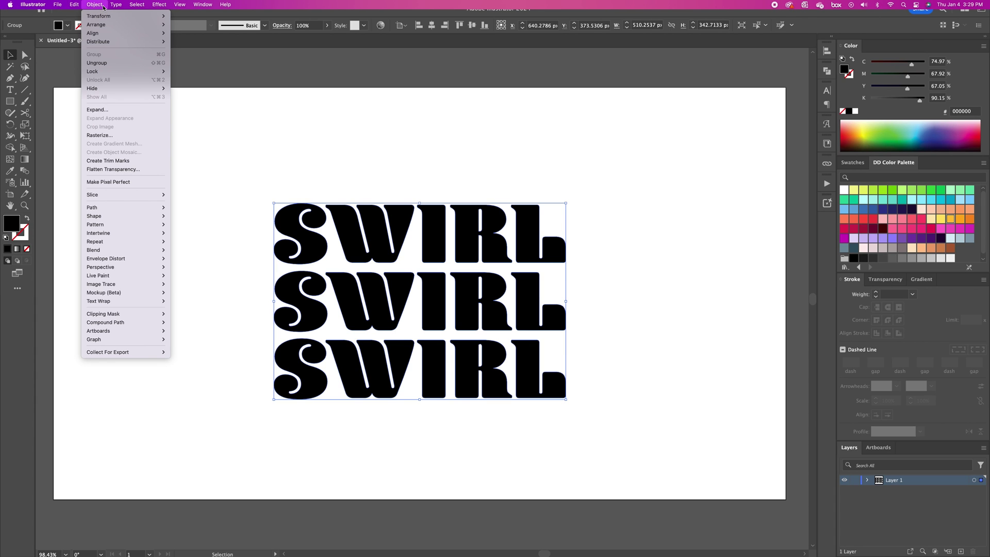
mouse_move(134, 322)
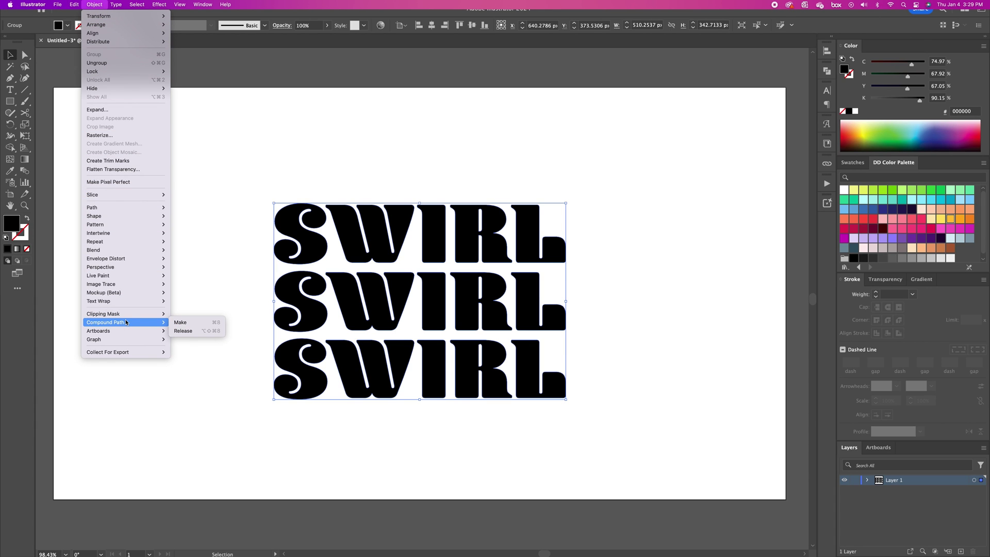
click(191, 324)
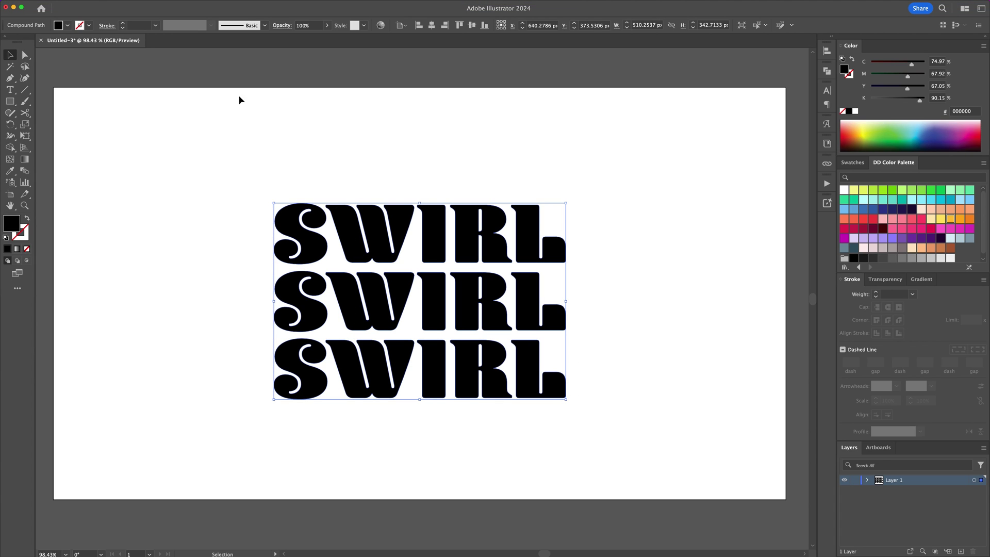
Apply a horizontal Wave warp effect with a 36% bend to the SWIRL compound path
click(160, 5)
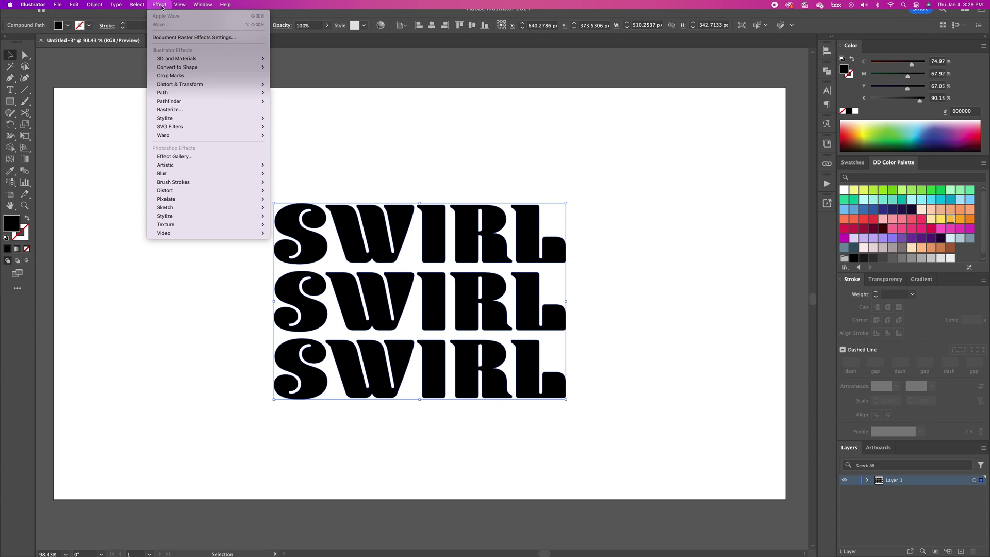
mouse_move(258, 135)
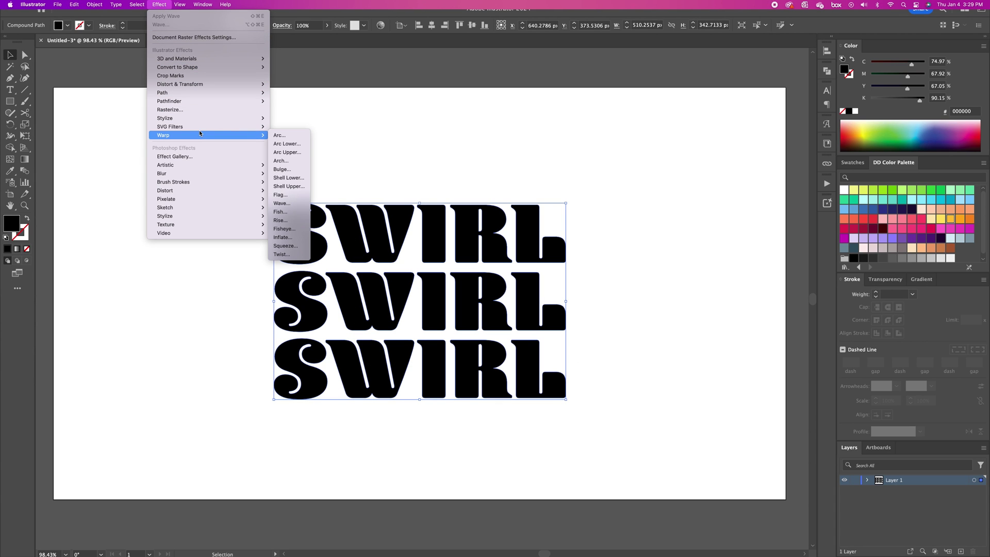
click(289, 204)
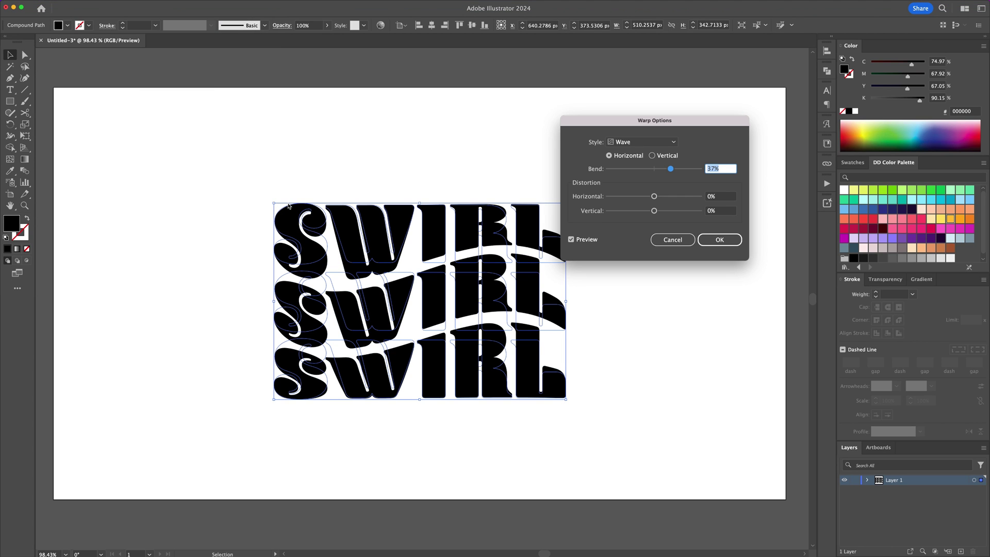
drag(671, 170, 700, 172)
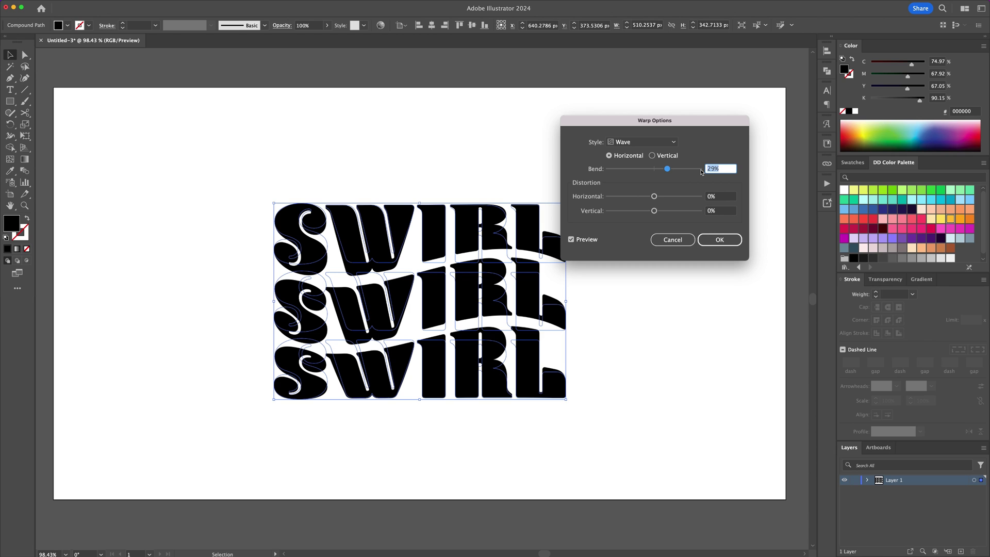
key(Up)
key(Up)
key(Up)
key(Up)
key(Up)
key(Up)
key(Up)
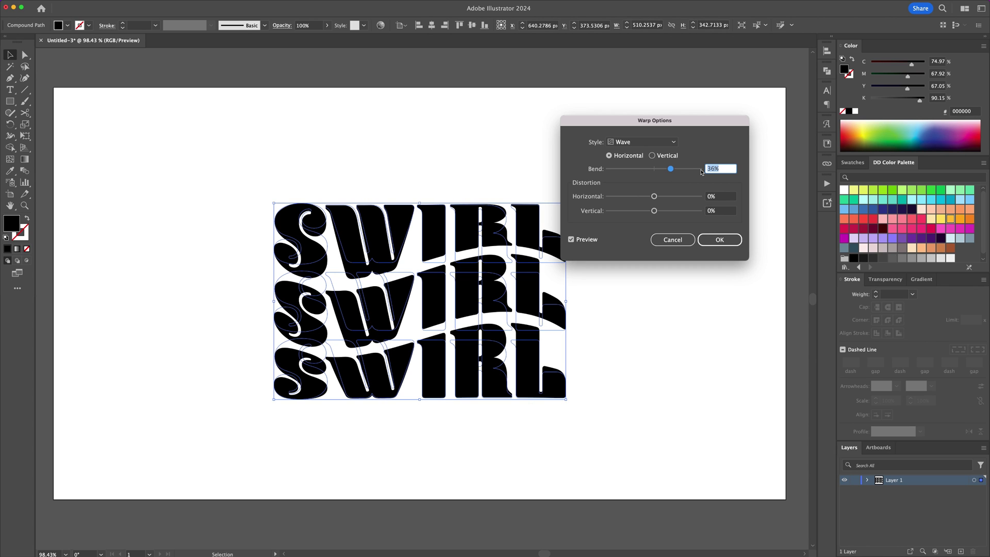
key(Return)
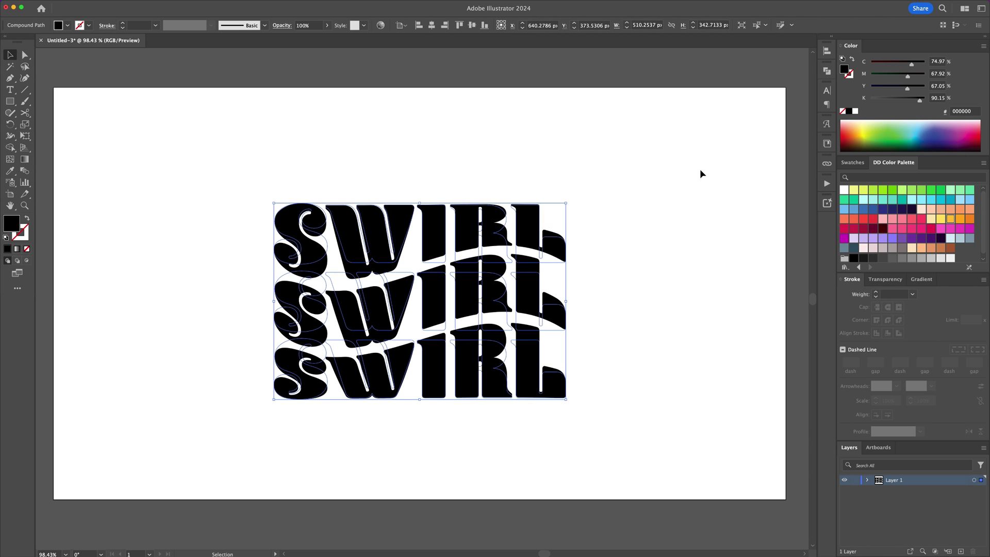
Expand the appearance of the warped SWIRL lettering and fill it with white
click(643, 186)
mouse_move(586, 200)
mouse_down()
mouse_move(317, 367)
mouse_move(324, 362)
mouse_up()
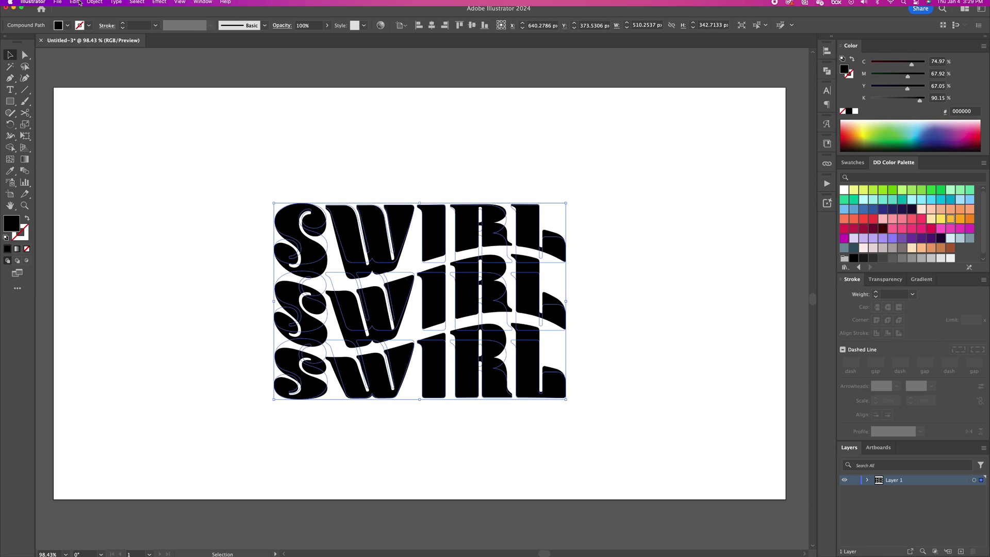
click(96, 5)
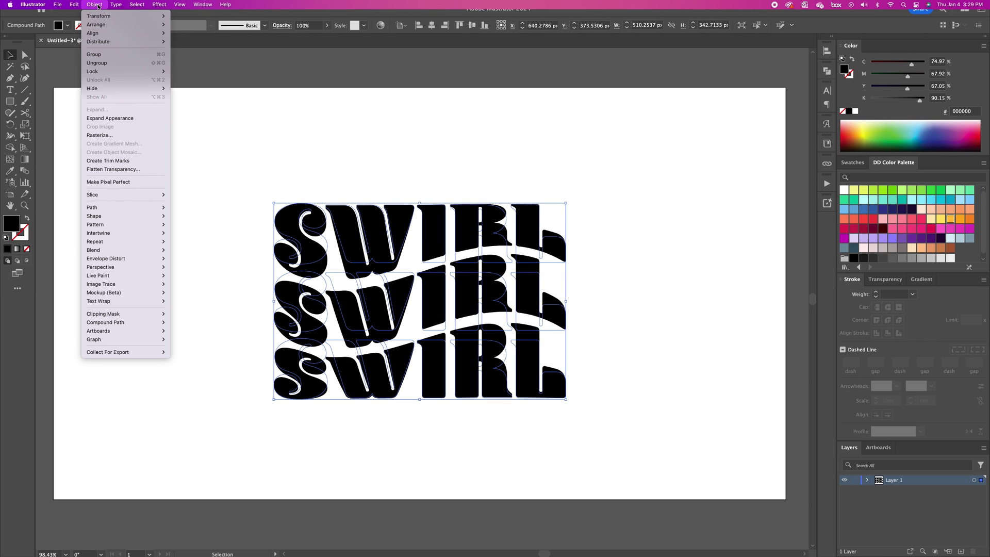
click(119, 119)
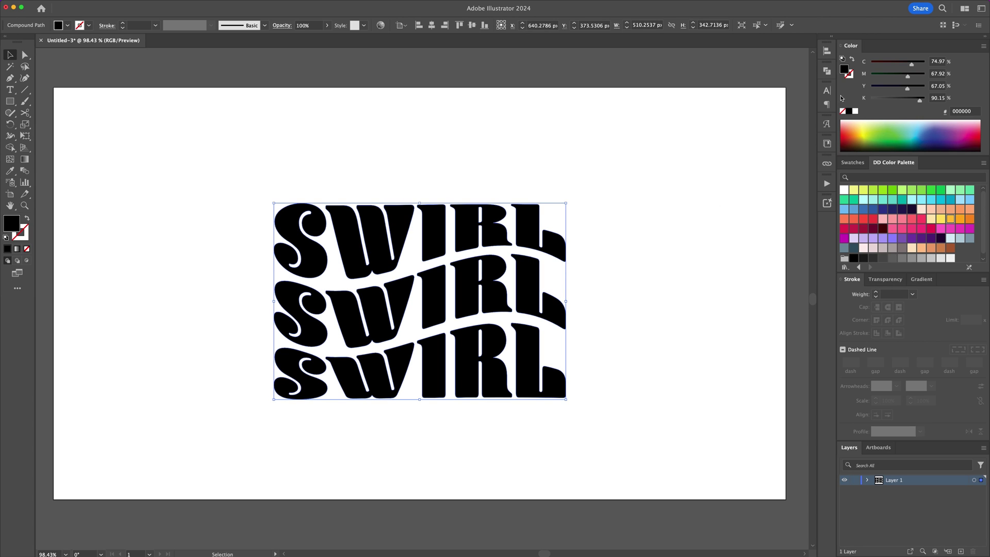
click(855, 112)
click(630, 181)
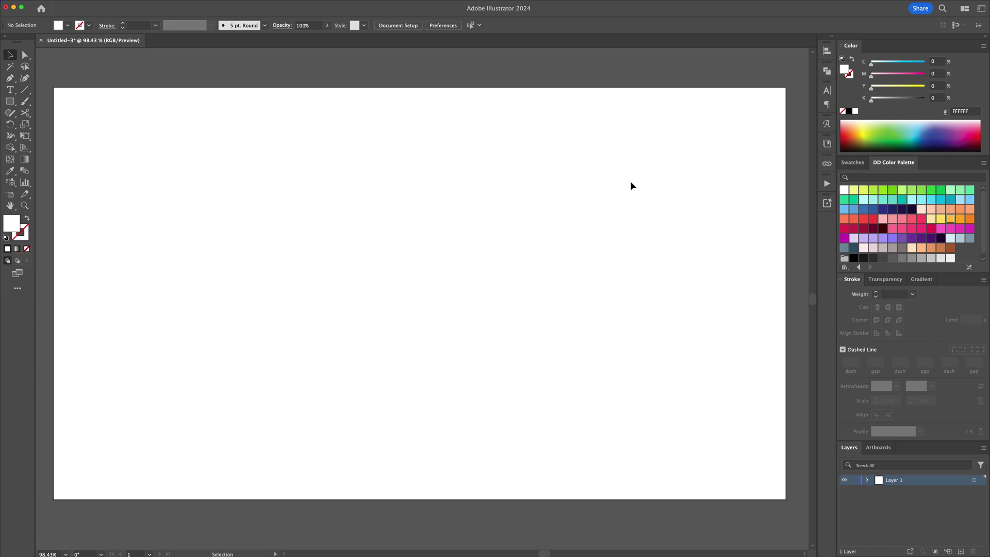
Offset the path of the white lettering by 9 px with miter joins and a miter limit of 4, and fill the offset shape black
drag(628, 181, 249, 388)
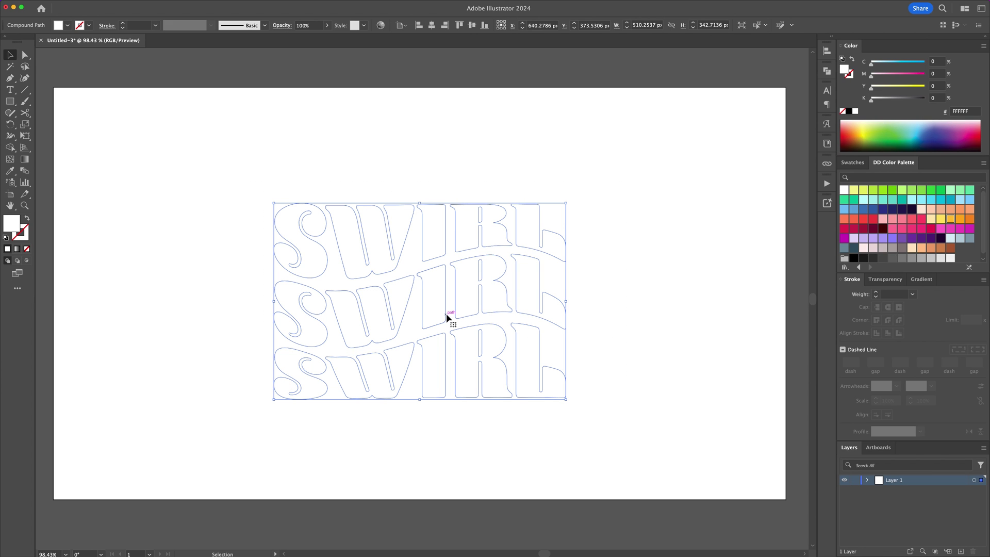
click(94, 4)
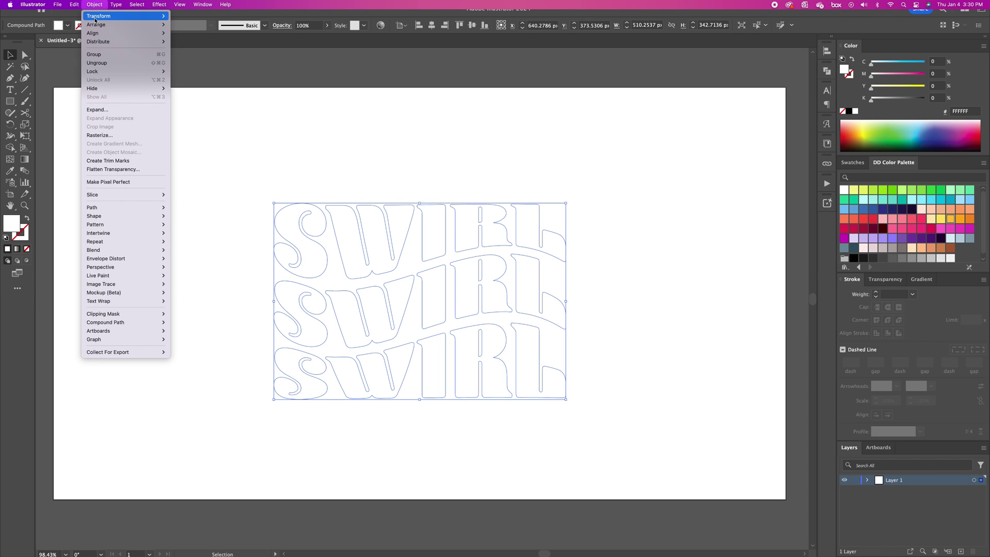
mouse_move(155, 208)
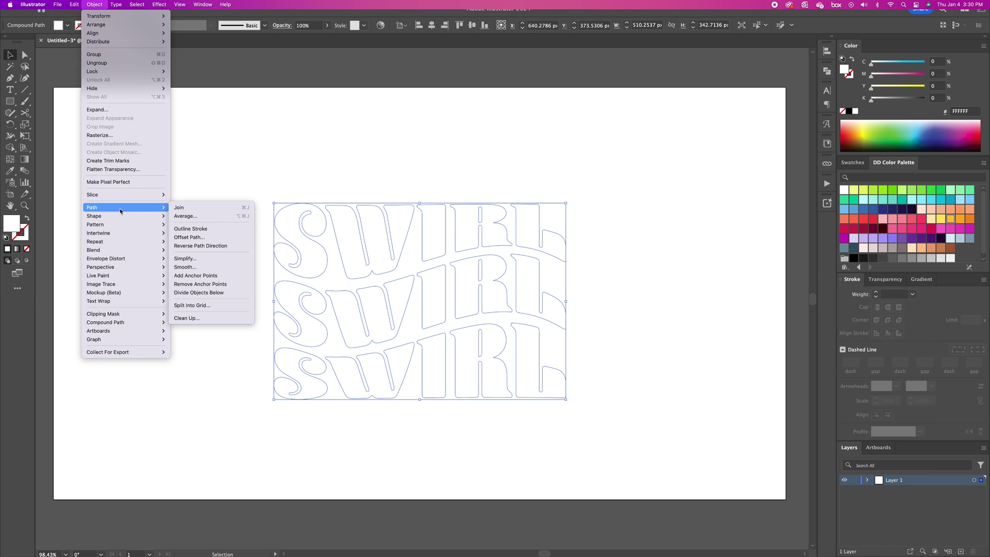
click(193, 238)
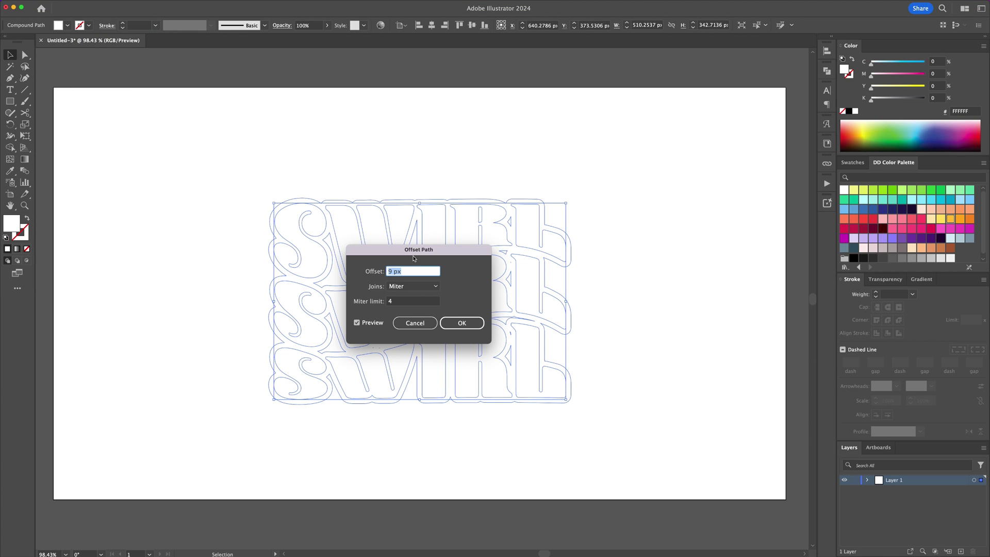
drag(414, 258, 663, 247)
double_click(655, 266)
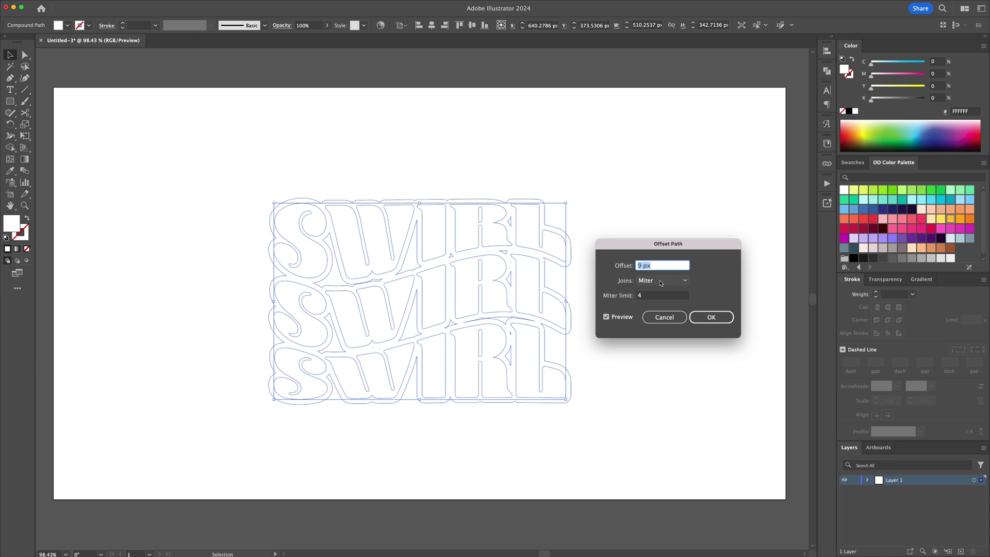
click(704, 317)
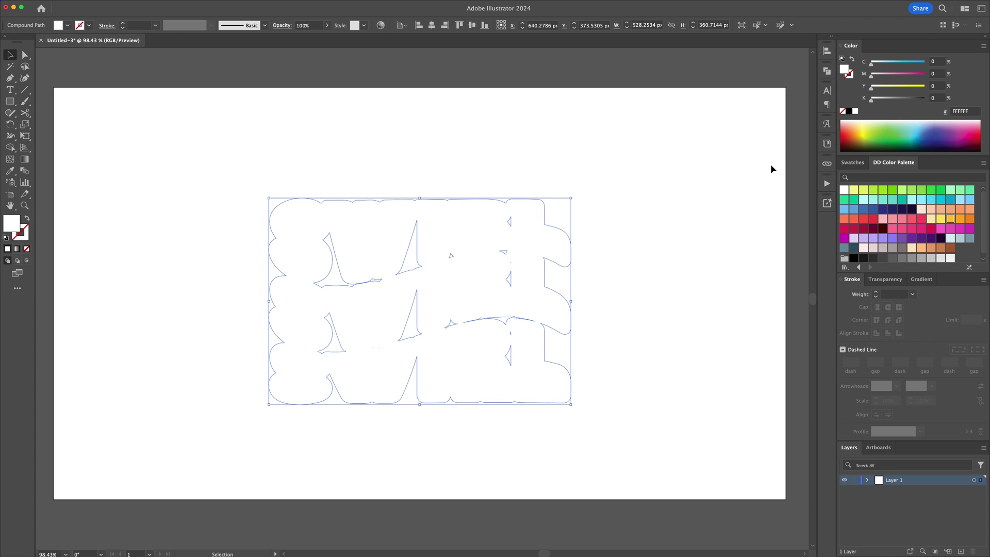
click(850, 112)
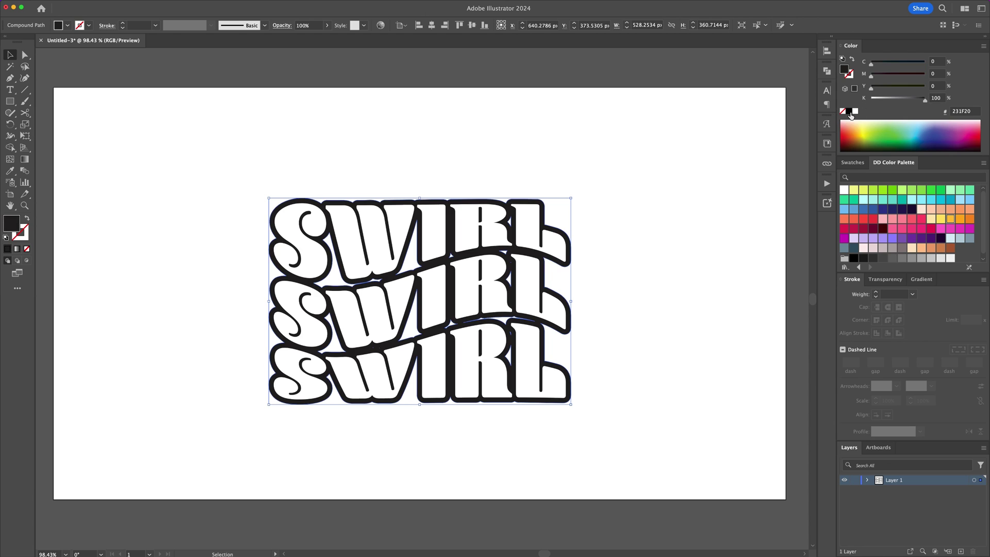
click(597, 193)
Unite the black offset shape behind the lettering with Pathfinder
click(544, 201)
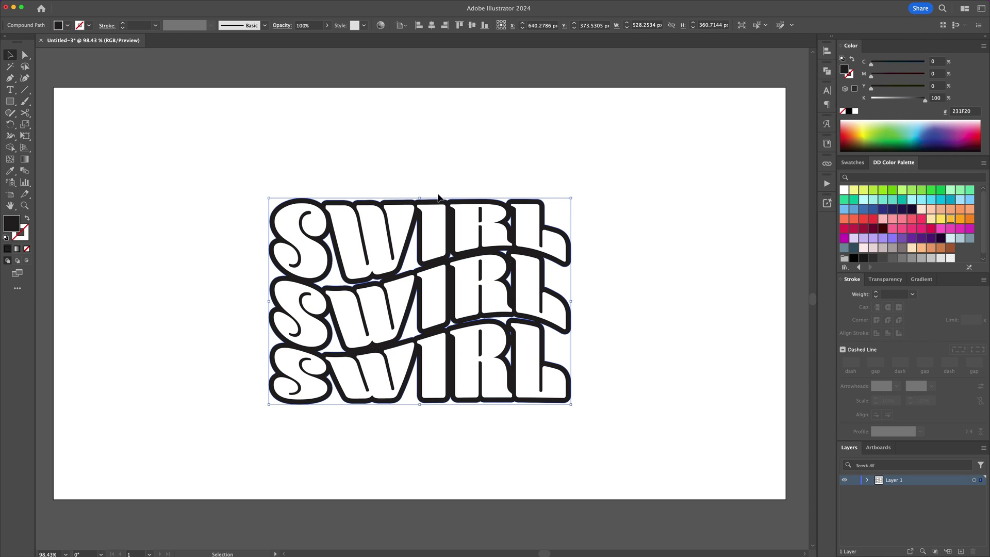
click(826, 71)
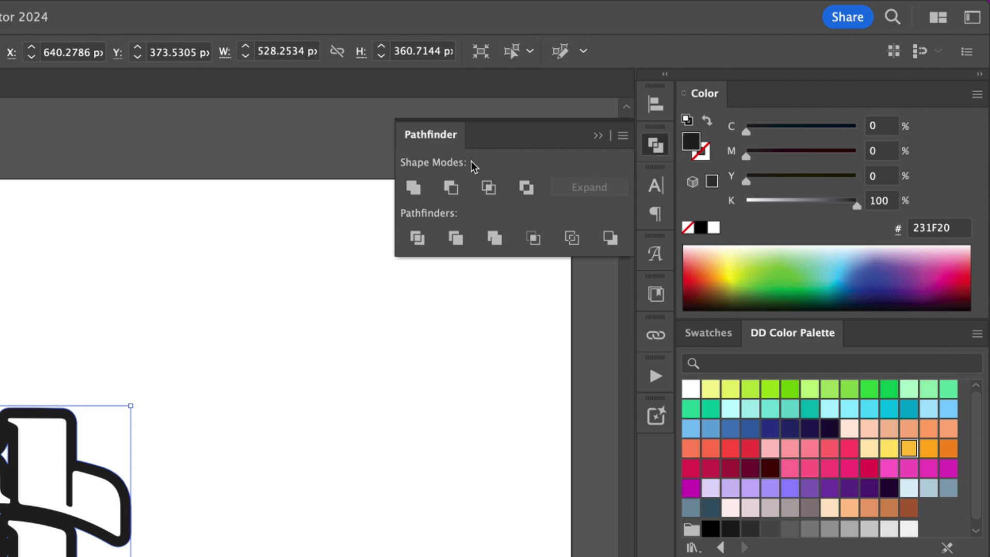
click(494, 245)
click(414, 188)
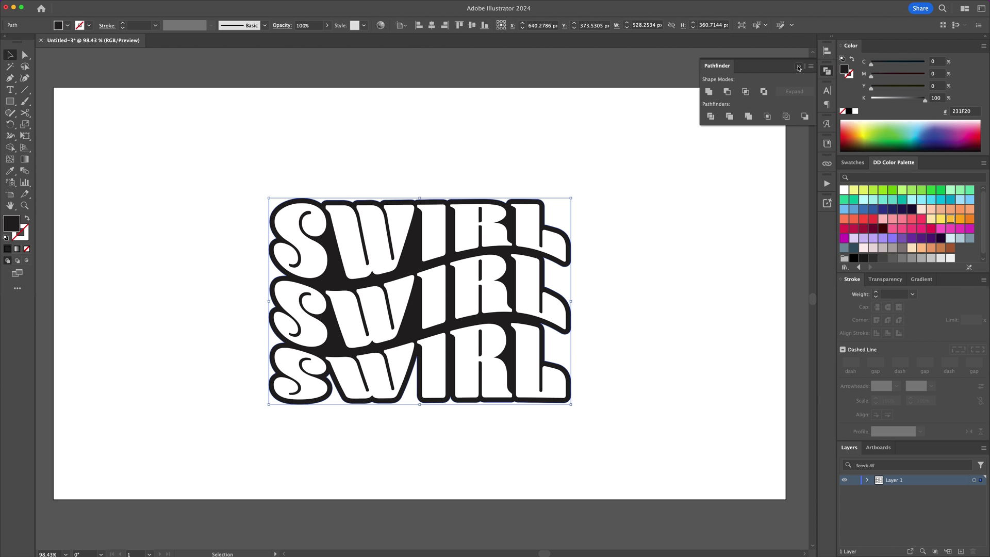
click(799, 68)
click(635, 206)
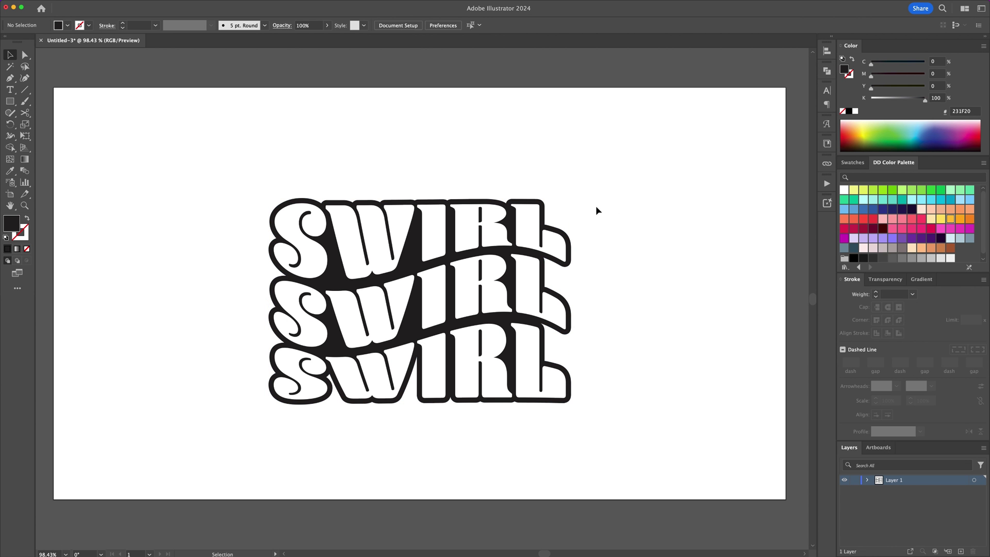
Duplicate the black backing shape and place a smaller copy, about 439 by 300 px, down and to the left behind the lettering
click(546, 211)
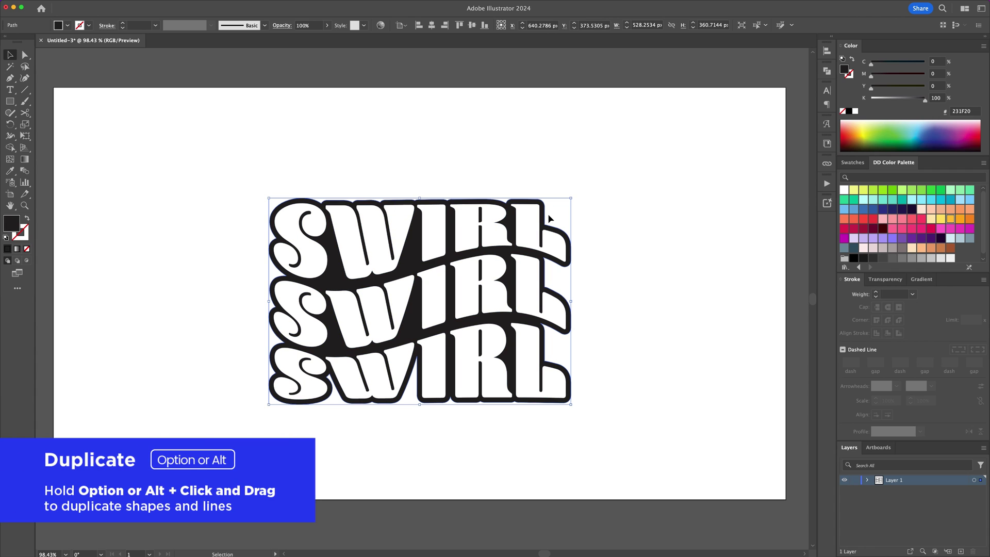
drag(546, 219, 456, 239)
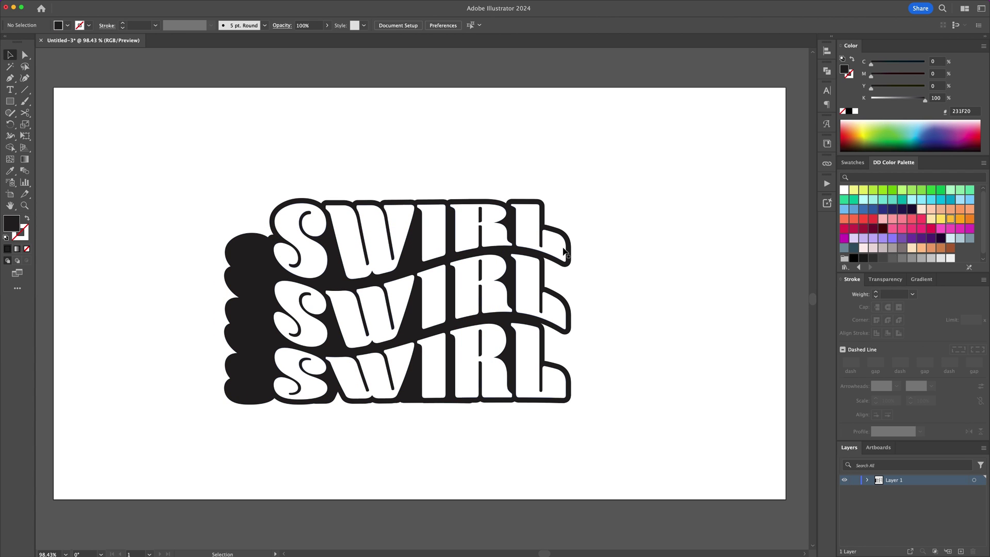
Blend the large and small black backing shapes together using 100 specified steps
click(257, 243)
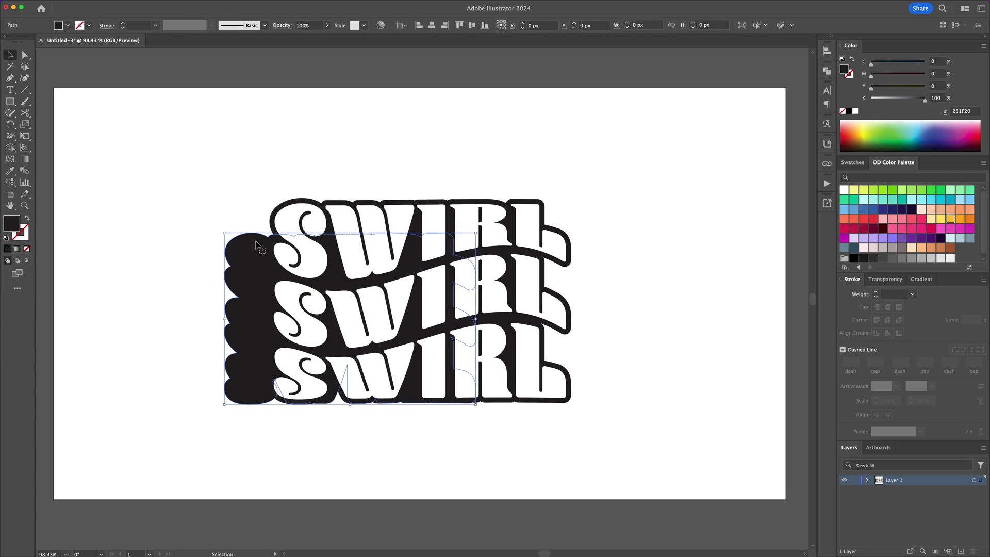
shift+click(536, 201)
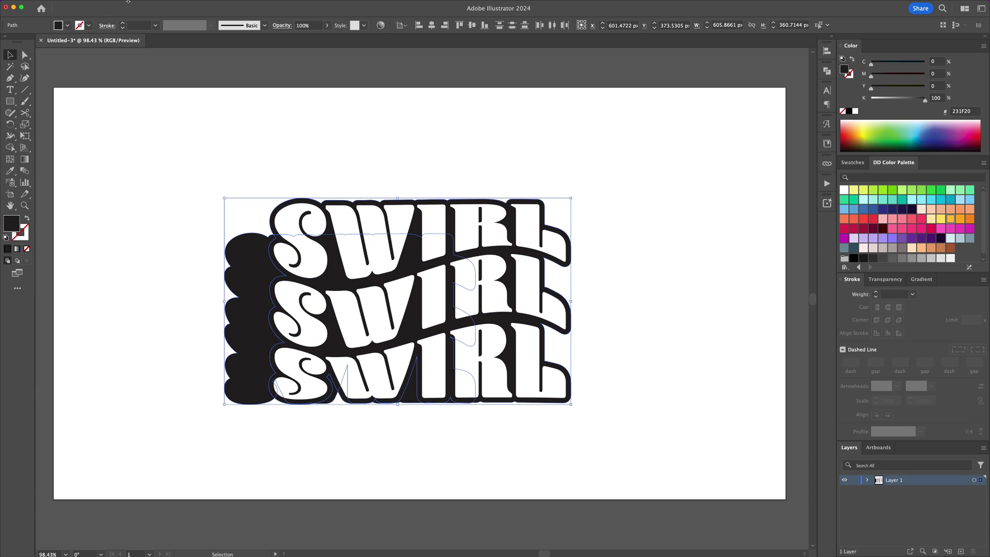
click(100, 6)
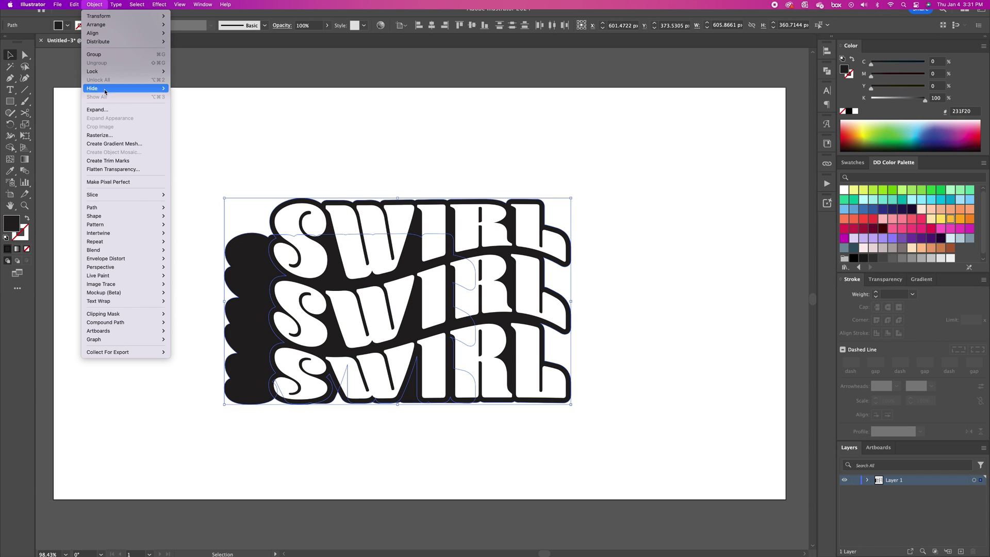
mouse_move(135, 249)
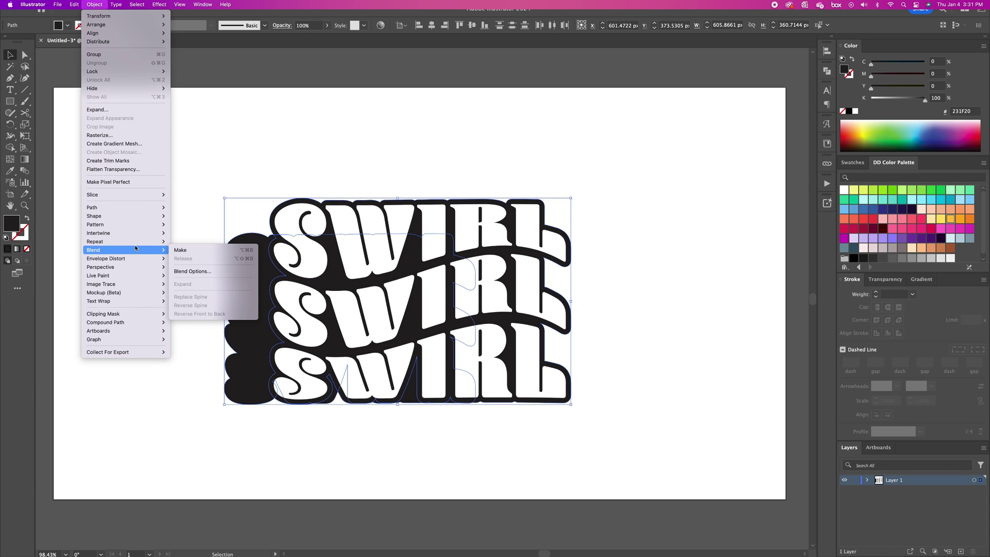
click(202, 272)
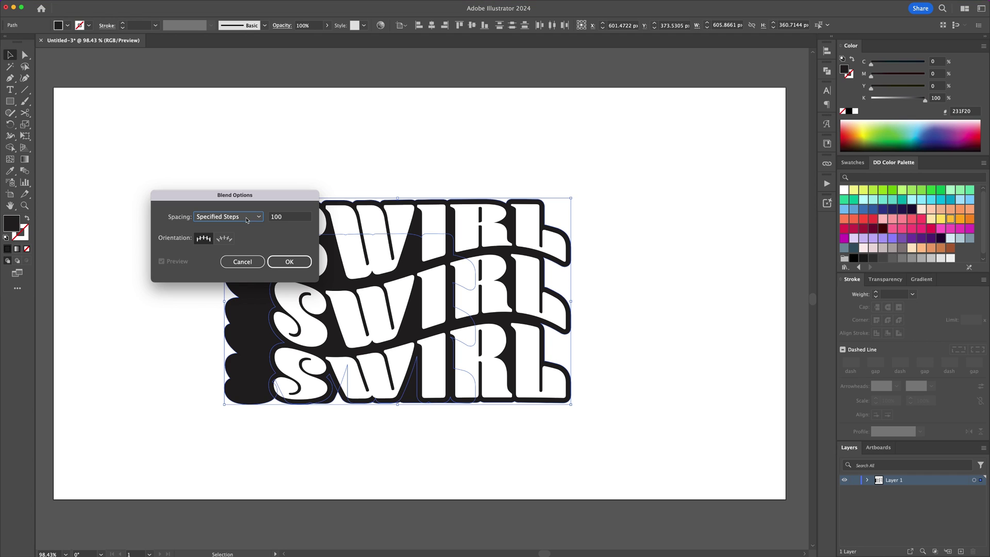
click(246, 219)
click(231, 243)
click(284, 227)
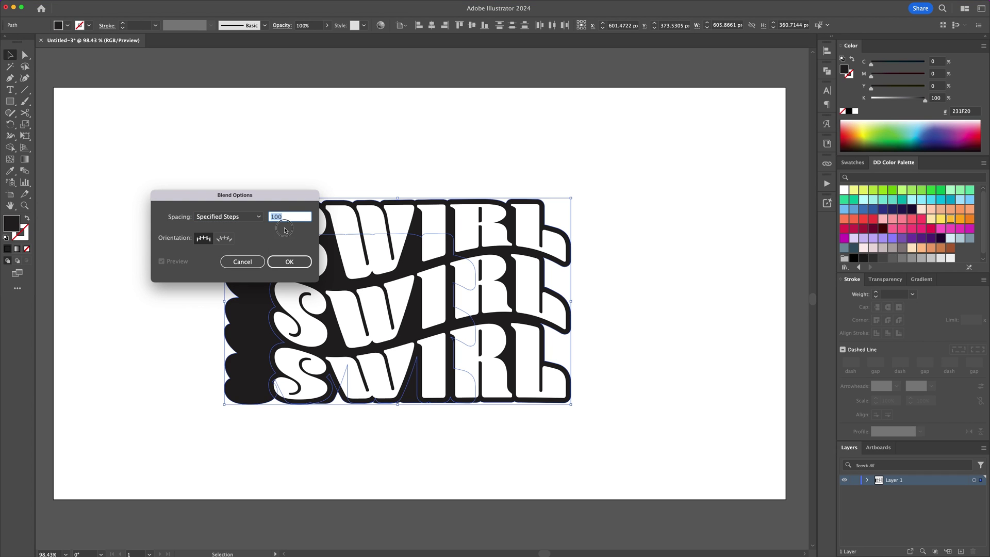
click(288, 263)
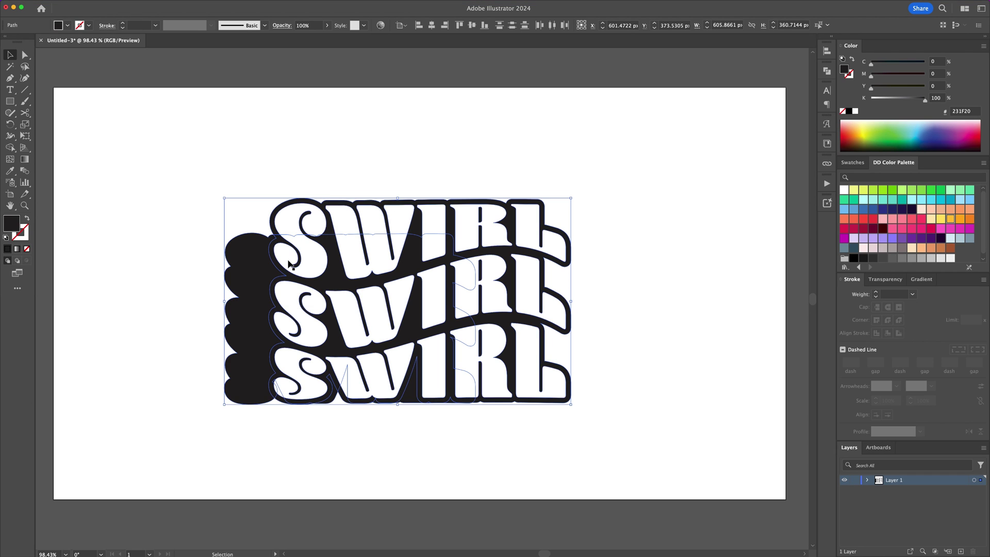
click(95, 4)
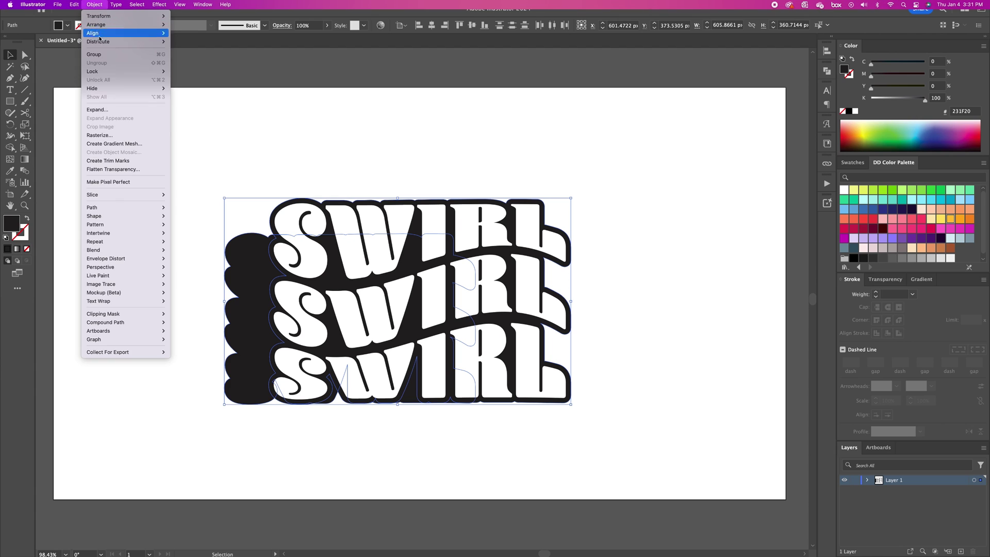
mouse_move(133, 251)
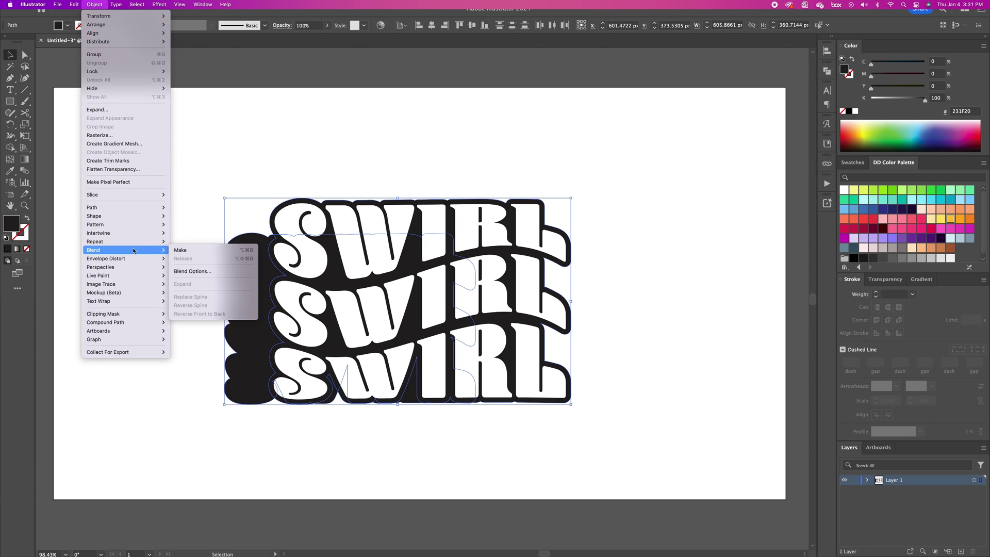
click(195, 250)
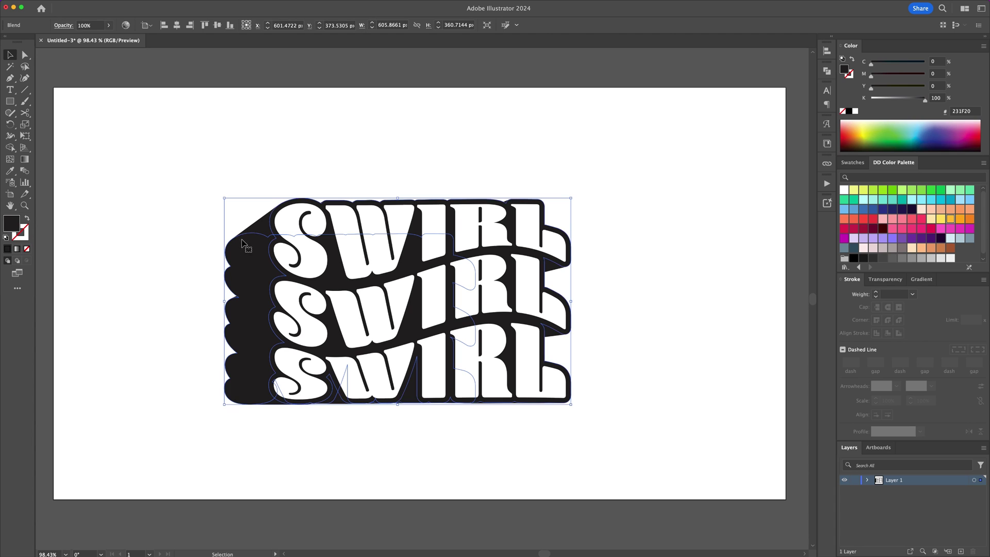
Expand the object and fill of the black blend behind the lettering
click(94, 5)
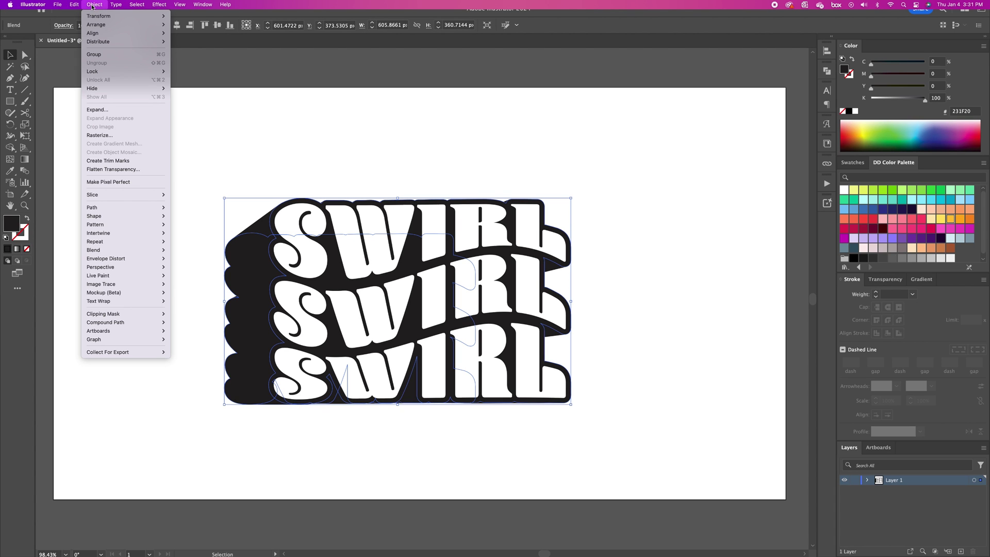
click(109, 110)
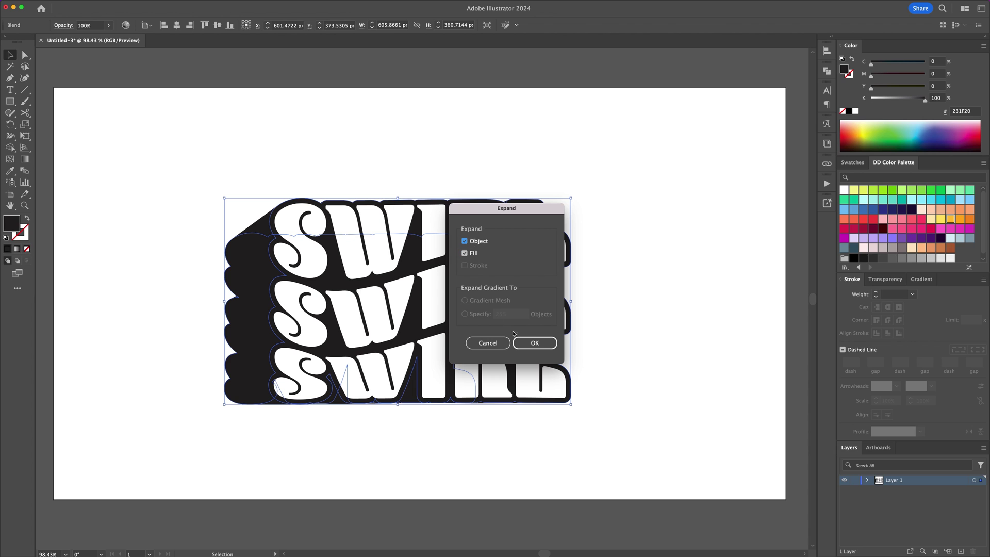
click(535, 343)
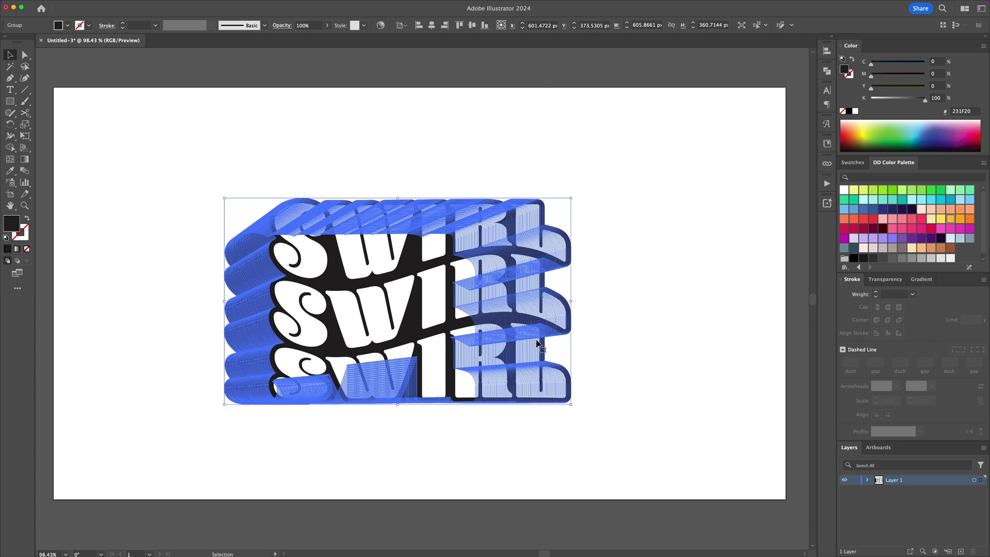
click(621, 266)
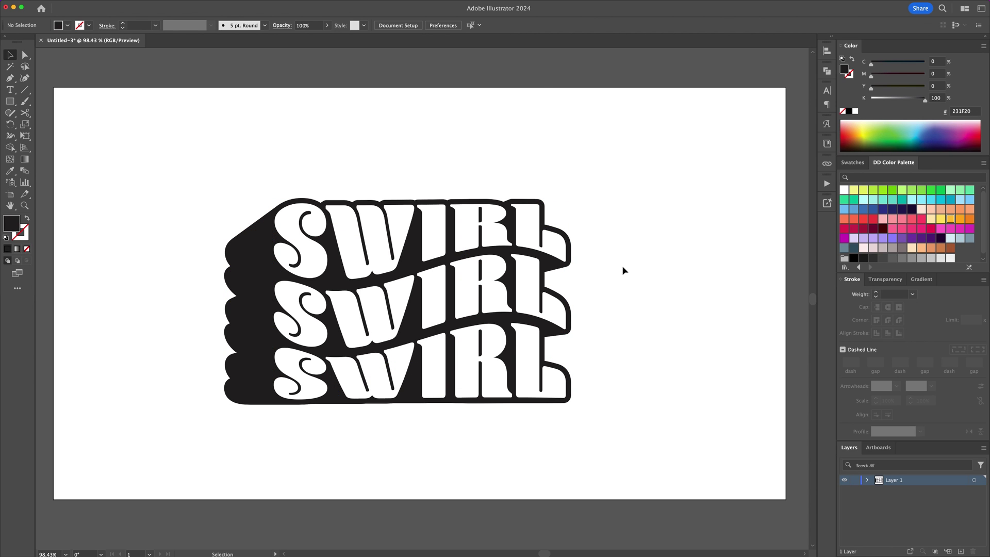
Unite the expanded blend shapes into a single black extrusion with Pathfinder
click(241, 251)
click(827, 71)
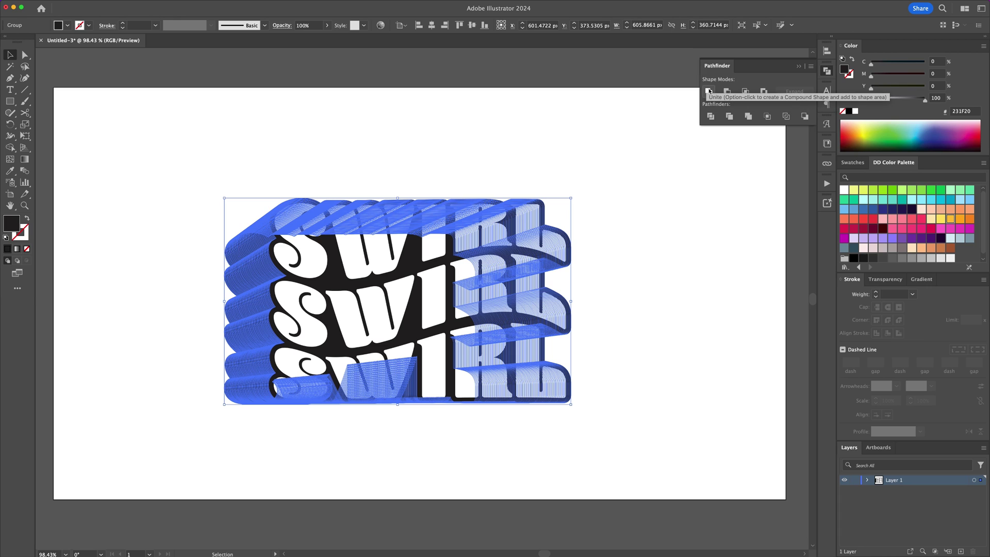
click(709, 92)
click(709, 92)
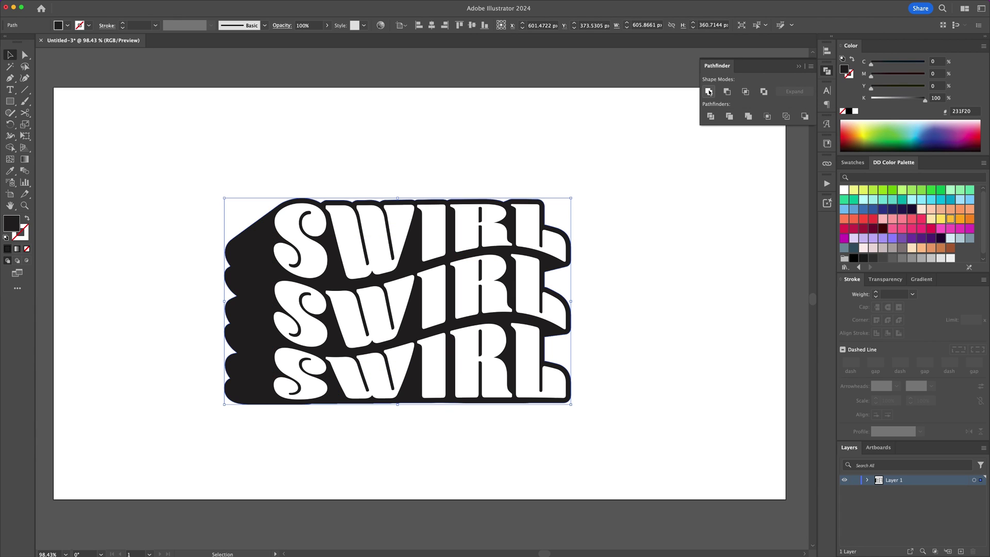
click(799, 67)
click(640, 142)
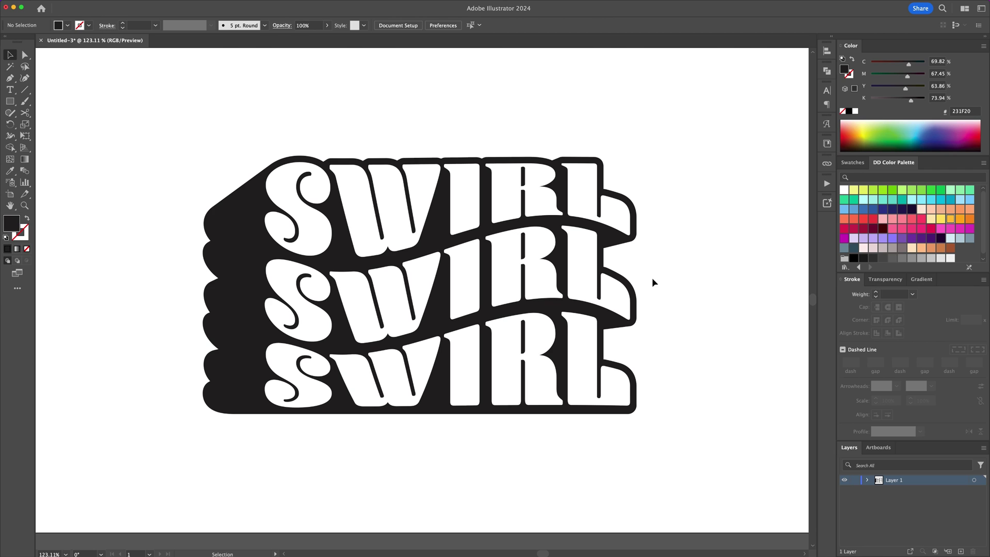
Fill the white SWIRL lettering with the default white-to-black linear gradient
click(574, 270)
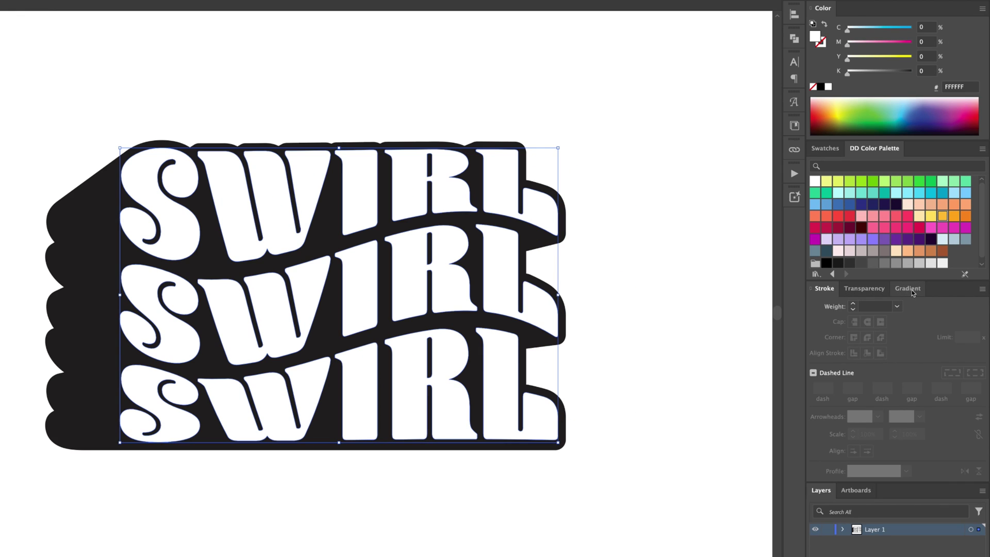
click(912, 292)
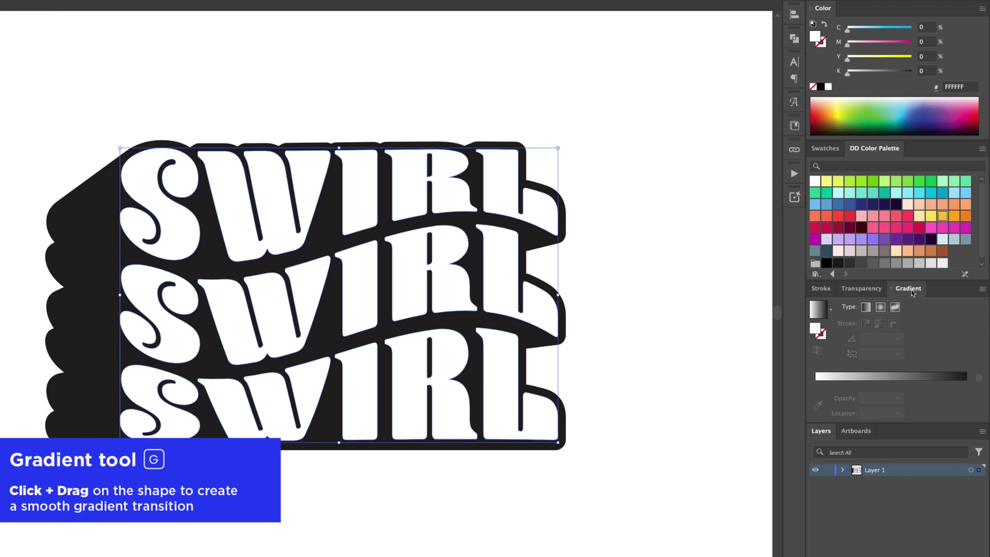
click(815, 310)
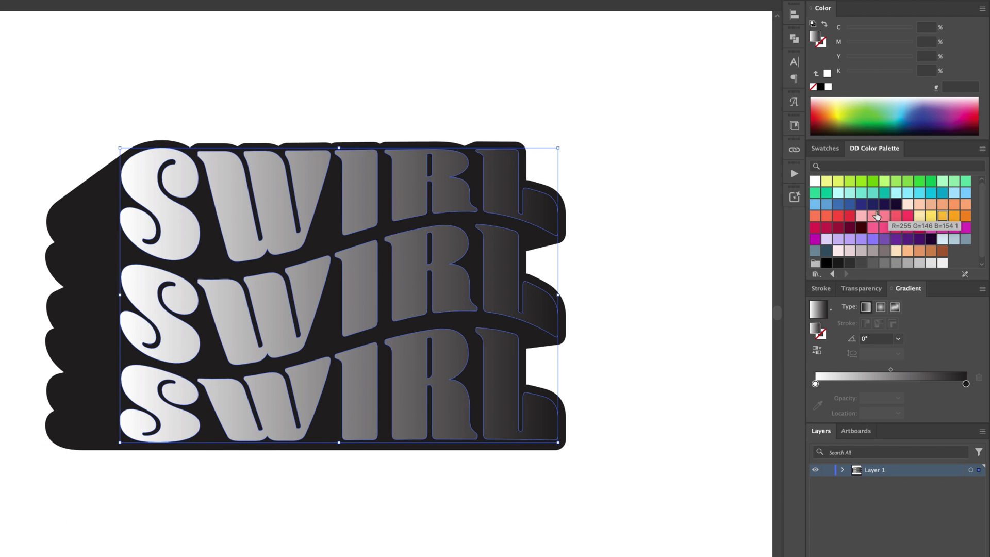
Color the lettering gradient's start red (FF5543) and end pink (FF69CD), and add a yellow (FFE266) stop near the middle
drag(844, 219, 815, 383)
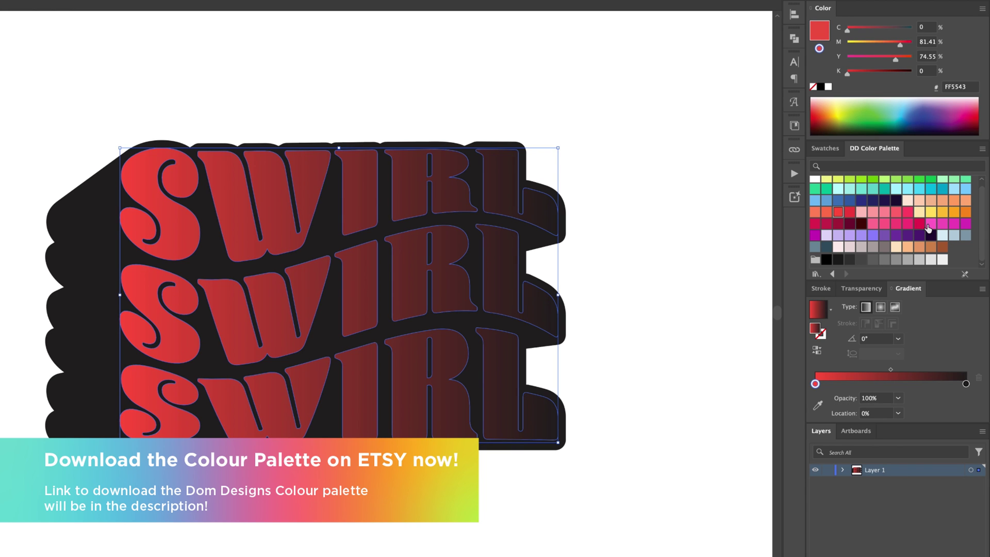
drag(928, 227, 967, 387)
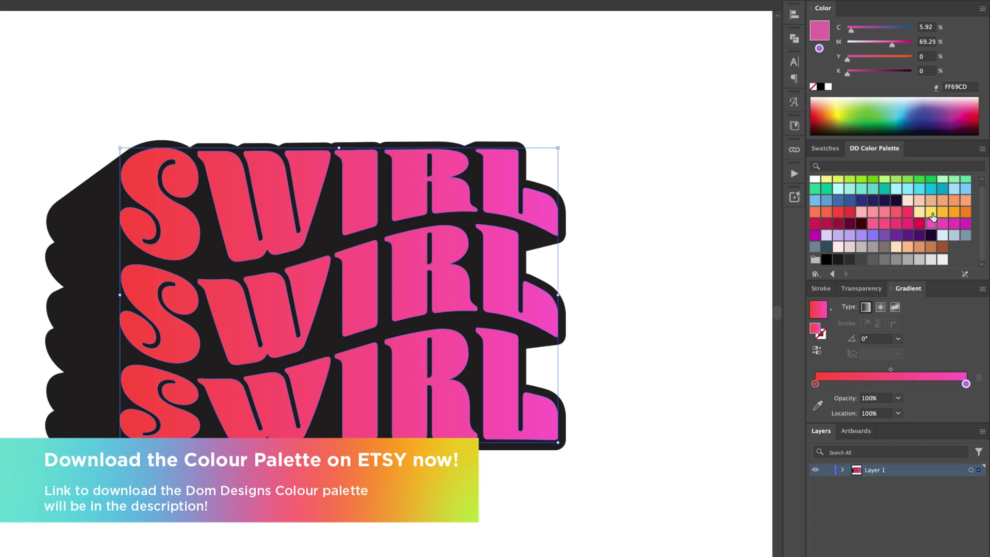
drag(931, 213, 891, 380)
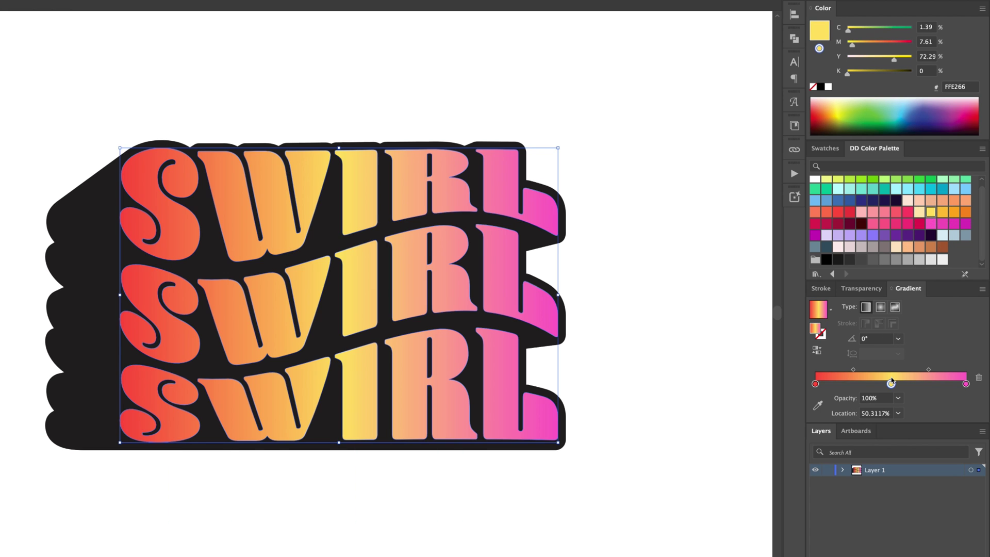
click(617, 335)
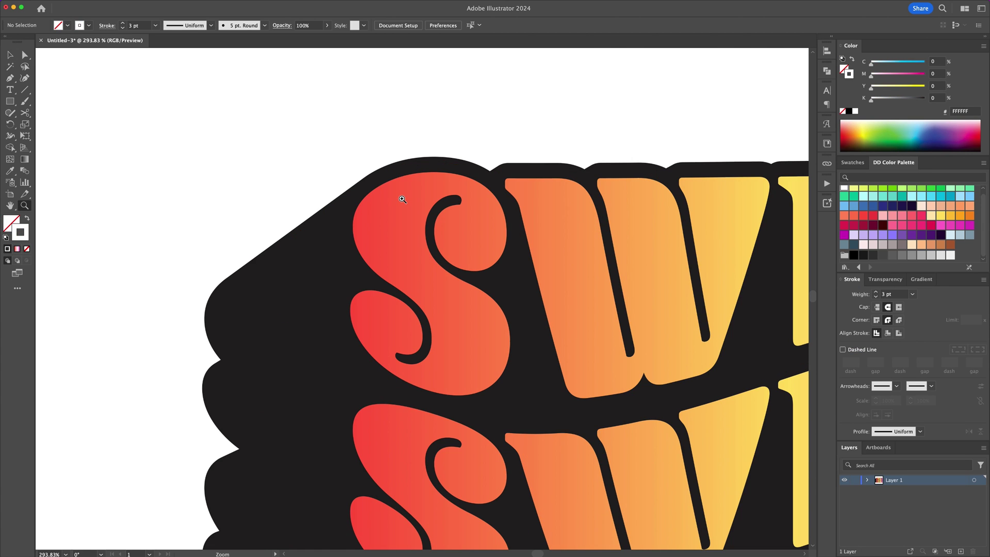
Draw a curved 3 pt white highlight on the upper left of the top row's S and widen its middle to about 7 px
key(p)
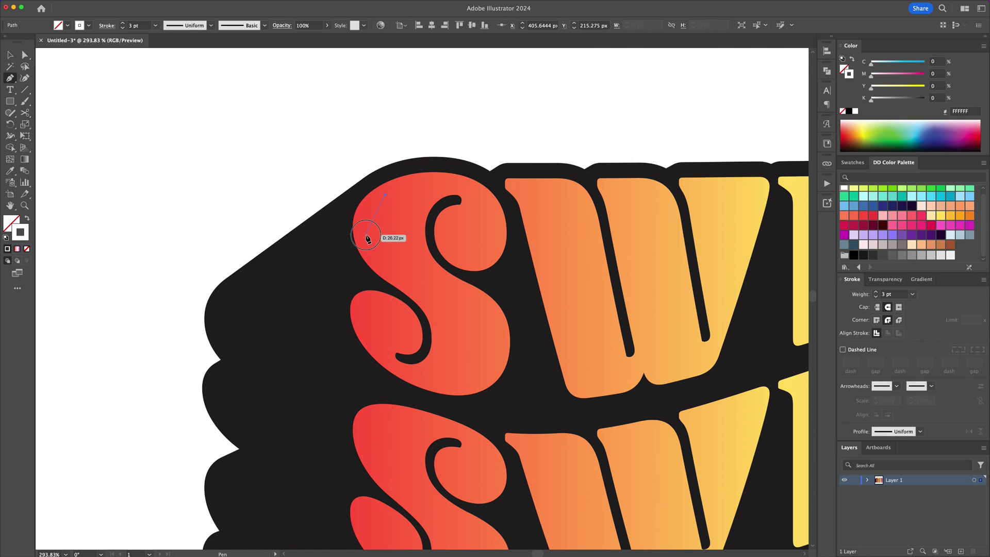
drag(365, 235, 372, 259)
key(v)
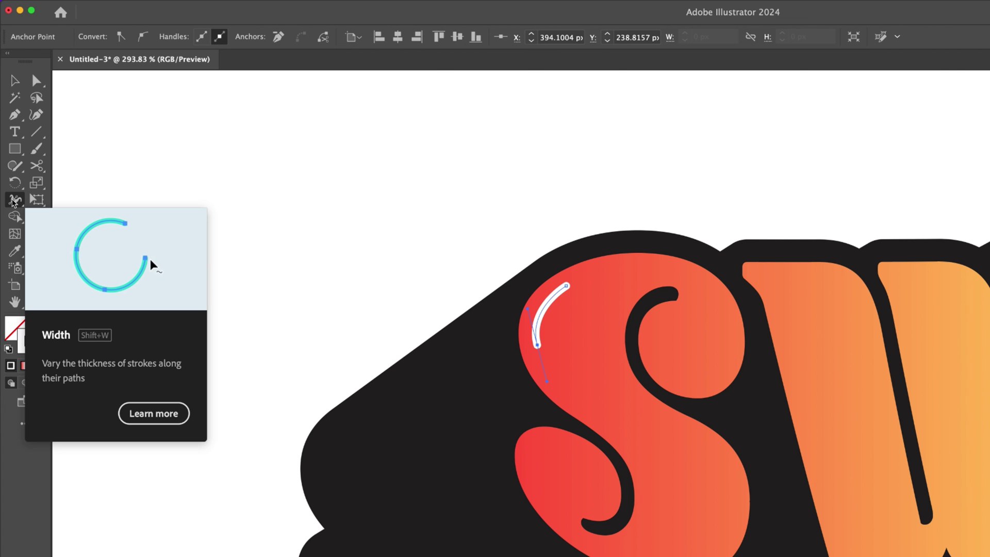
click(14, 201)
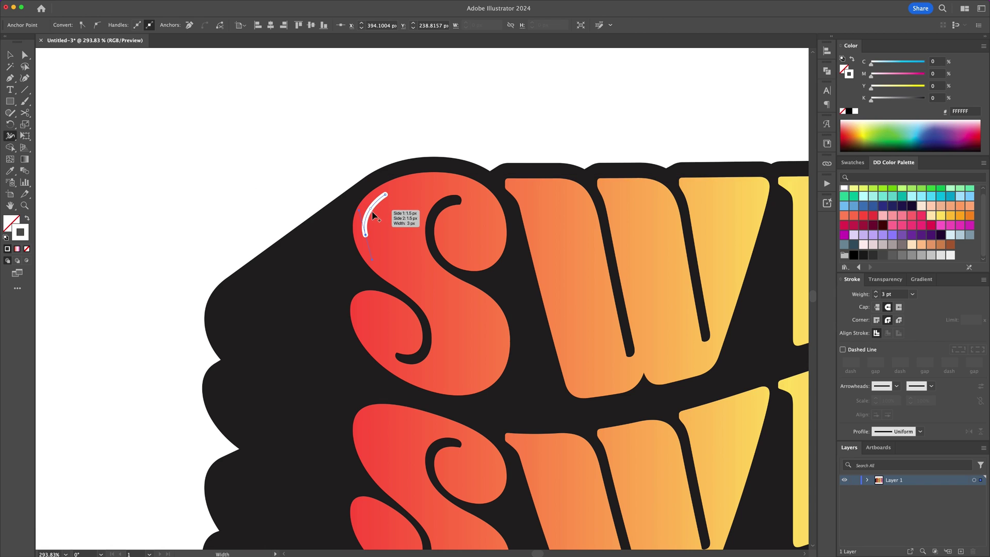
drag(373, 213, 376, 212)
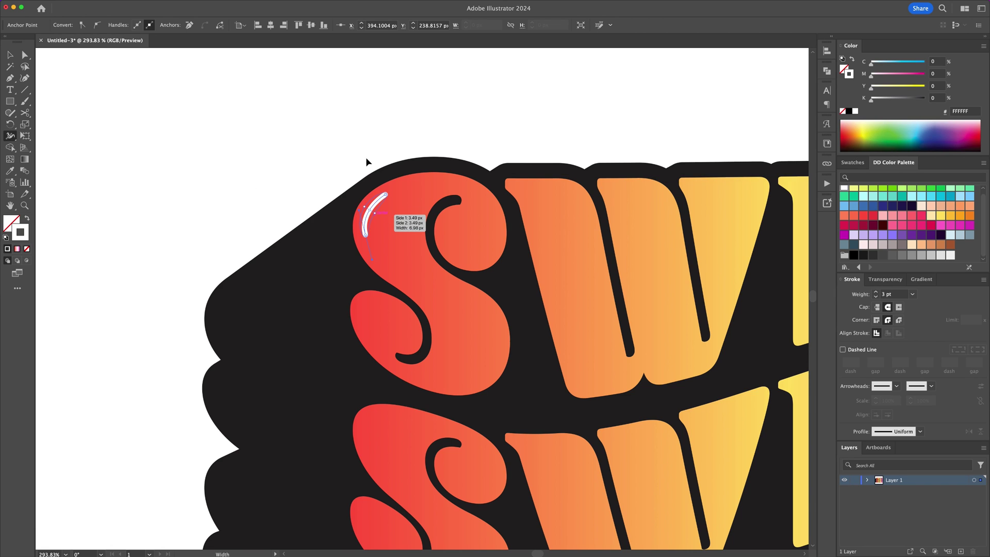
key(super+shift+a)
Draw a curved white highlight along the lower right of the top row's S and widen its middle with the Width tool
key(p)
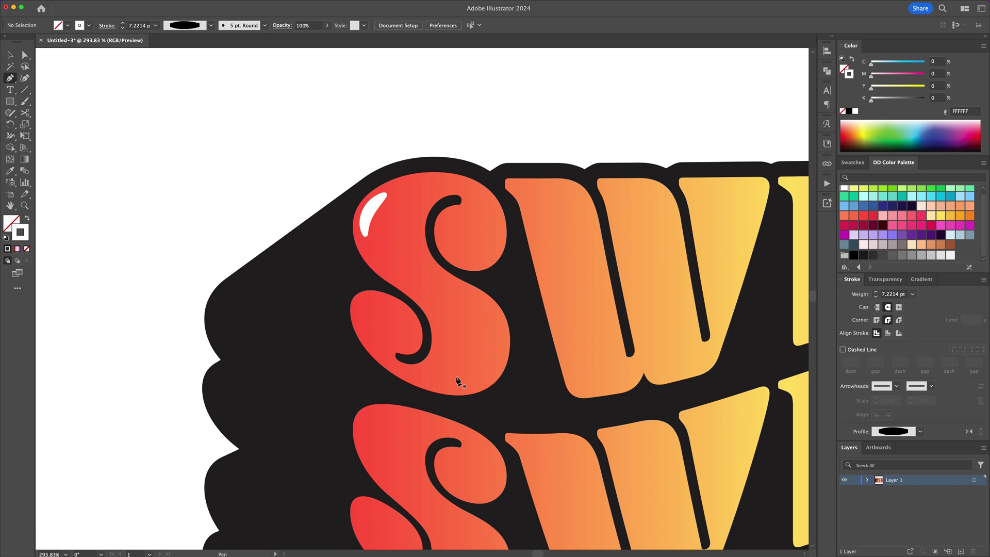
click(467, 383)
drag(498, 340, 496, 302)
key(shift+w)
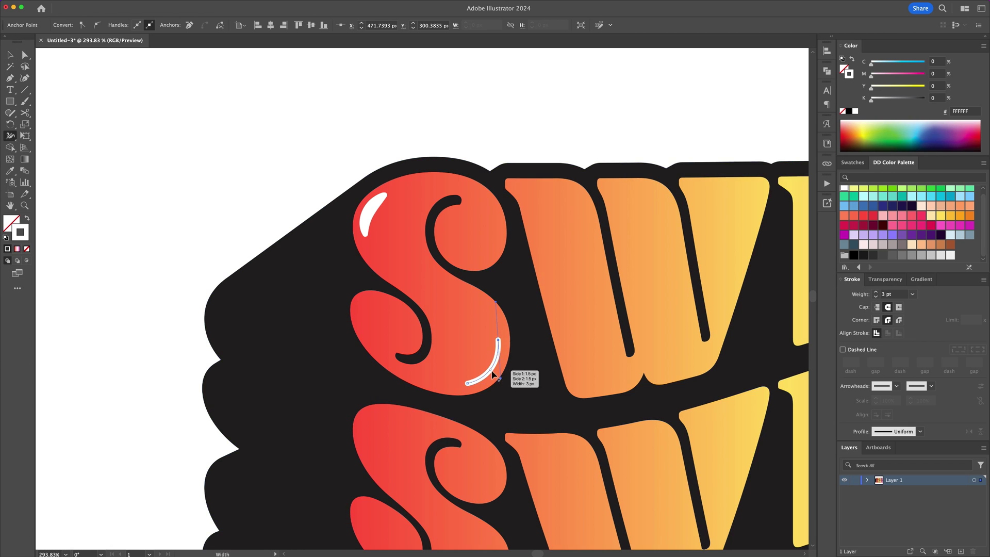
drag(492, 373, 495, 372)
key(super+shift+a)
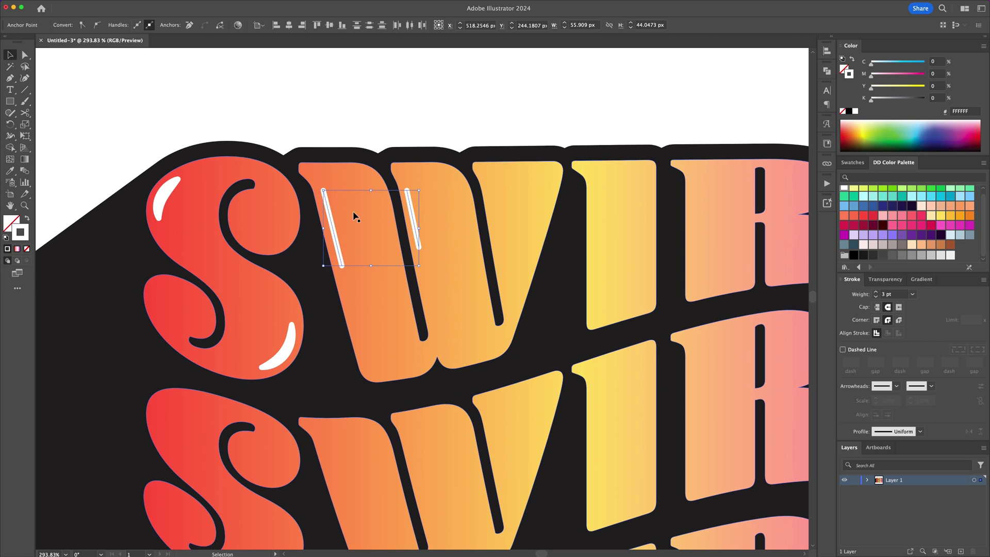
Widen the top row's straight highlights and copy those on the L, R and I down to the lower rows, adjusting their ends
key(shift+w)
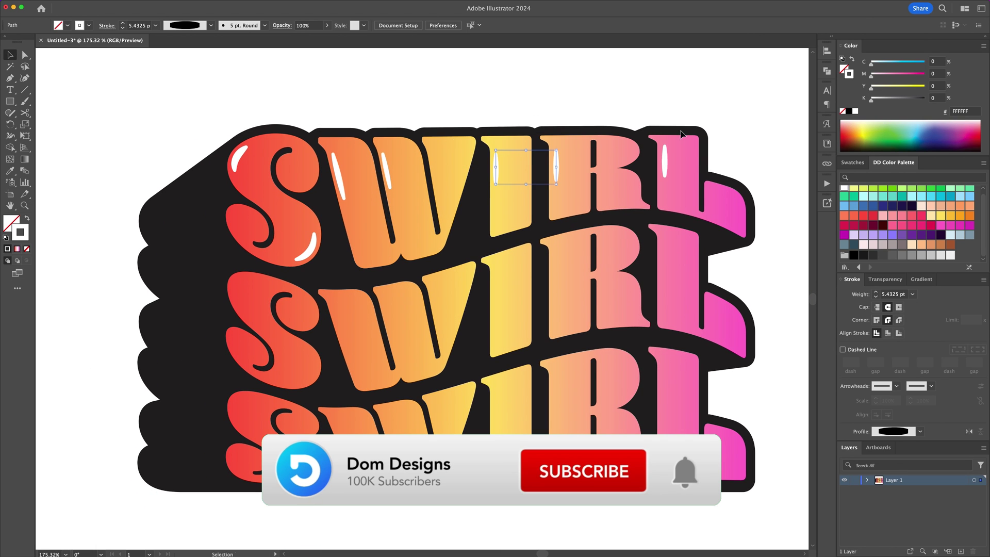
drag(668, 181, 666, 397)
key(a)
key(v)
key(a)
drag(665, 404, 666, 420)
drag(560, 178, 557, 416)
key(a)
drag(556, 426, 557, 443)
key(v)
drag(496, 170, 497, 446)
key(a)
key(v)
click(480, 87)
Draw two straight white highlight lines along the first and second strokes of the middle row's W
drag(387, 210, 437, 188)
key(z)
drag(297, 292, 477, 286)
key(p)
click(470, 282)
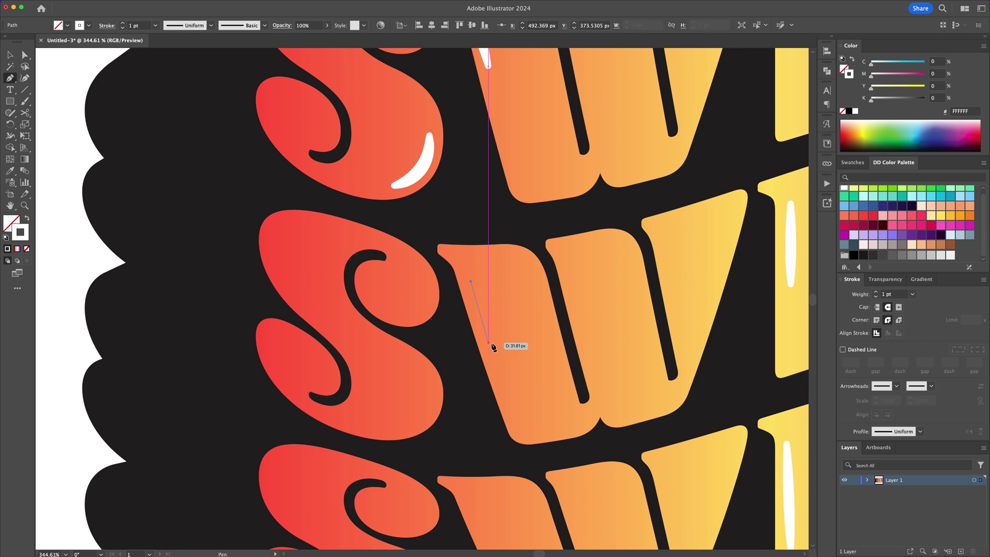
click(492, 343)
key(Escape)
click(570, 266)
click(583, 312)
Set the middle row's W highlights to a 3 pt stroke and widen their middles with the Width tool
key(v)
shift+click(486, 327)
double_click(875, 292)
key(shift+w)
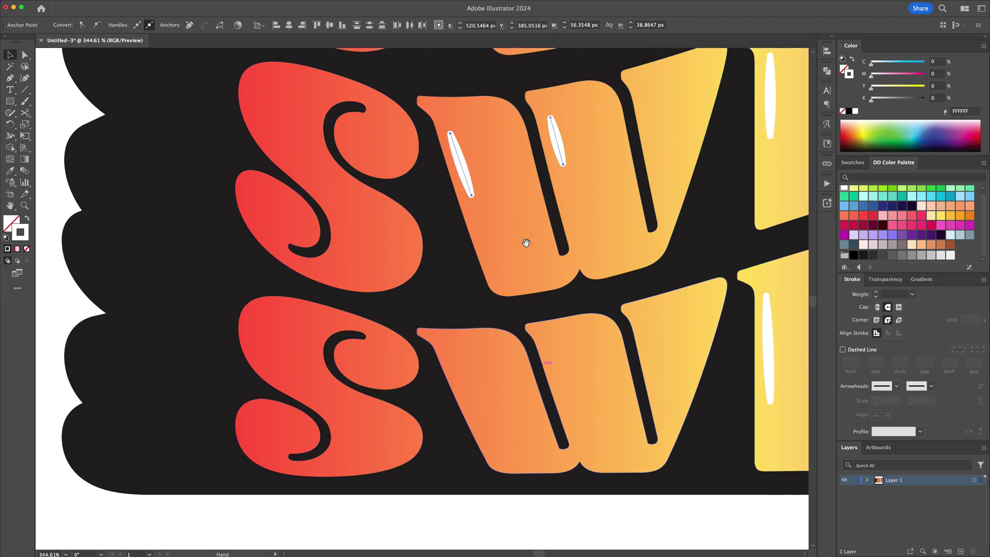
key(v)
Set the bottom row's W highlights to a 3 pt stroke and widen their middles with the Width tool
drag(475, 410, 559, 366)
double_click(875, 291)
key(shift+w)
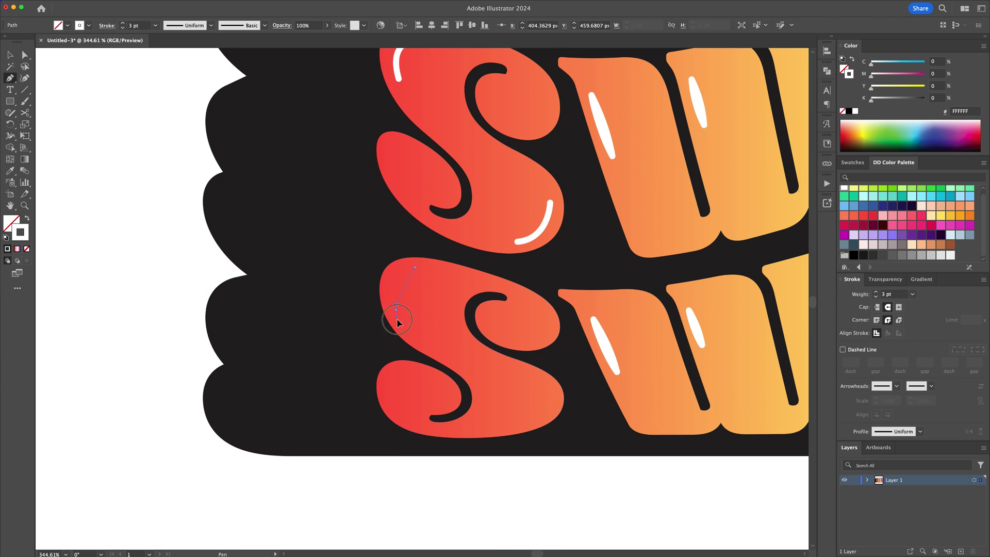
Draw a curved 3 pt white highlight along the upper left of the bottom row's S
drag(396, 310, 410, 342)
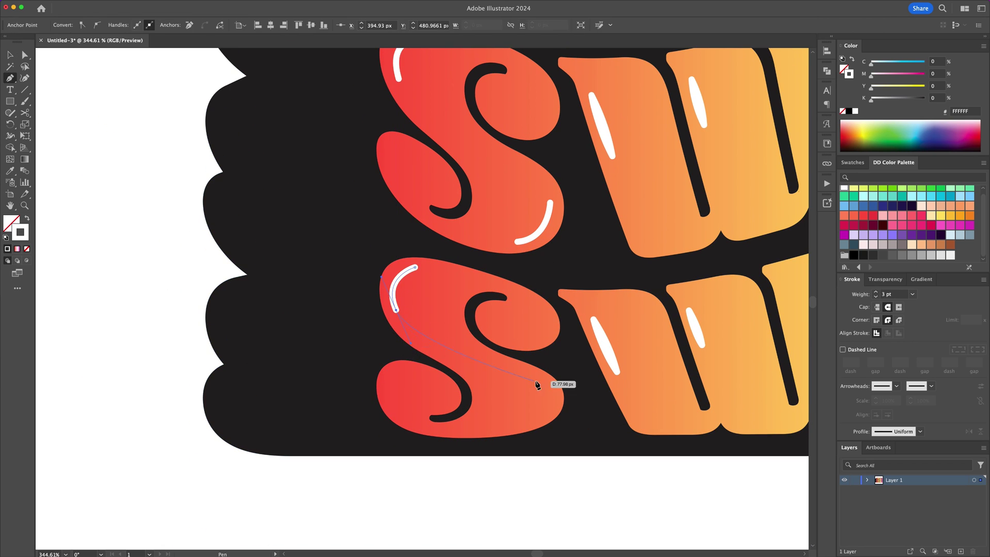